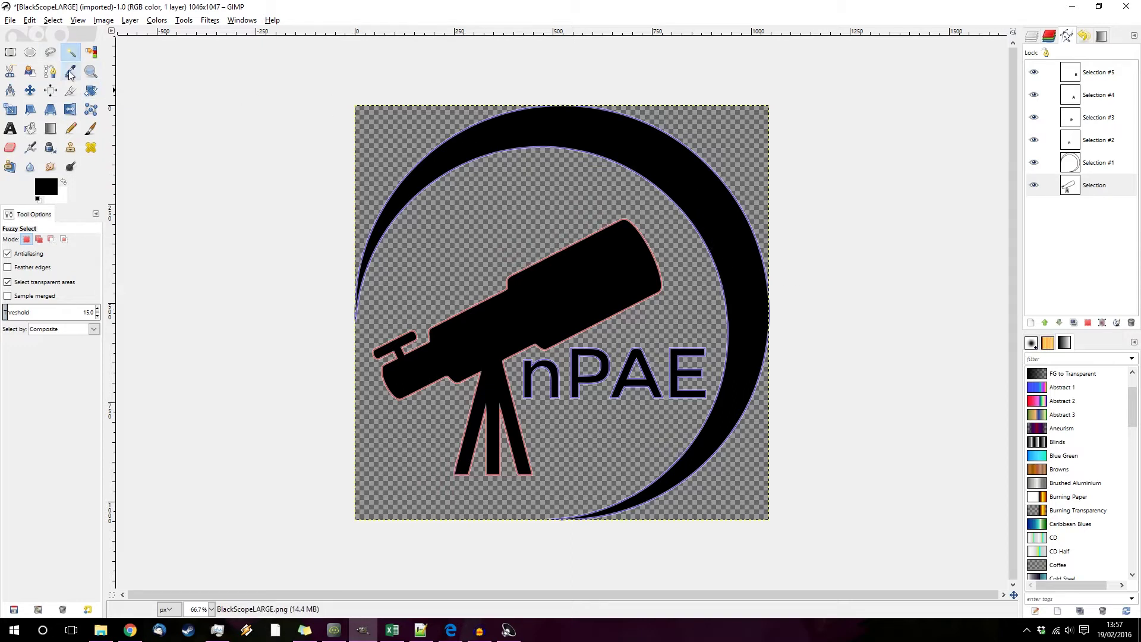
Select the black crescent ring of the BlackScopeLARGE logo with Fuzzy Select.
click(616, 136)
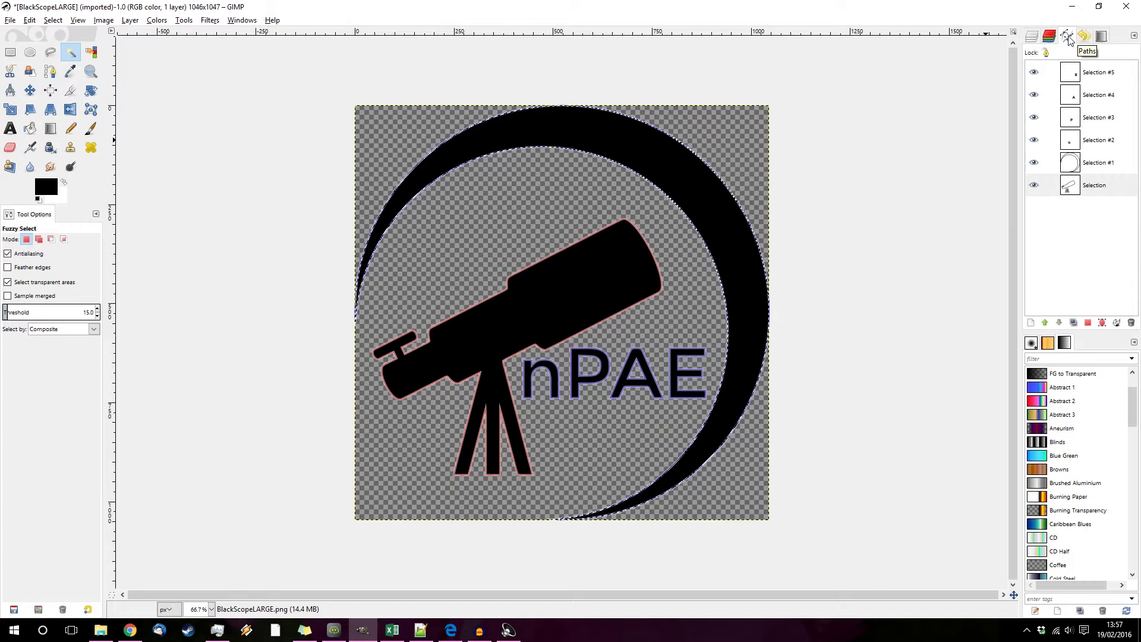
Convert the ring selection to a path and merge it with the visible paths.
right_click(1062, 228)
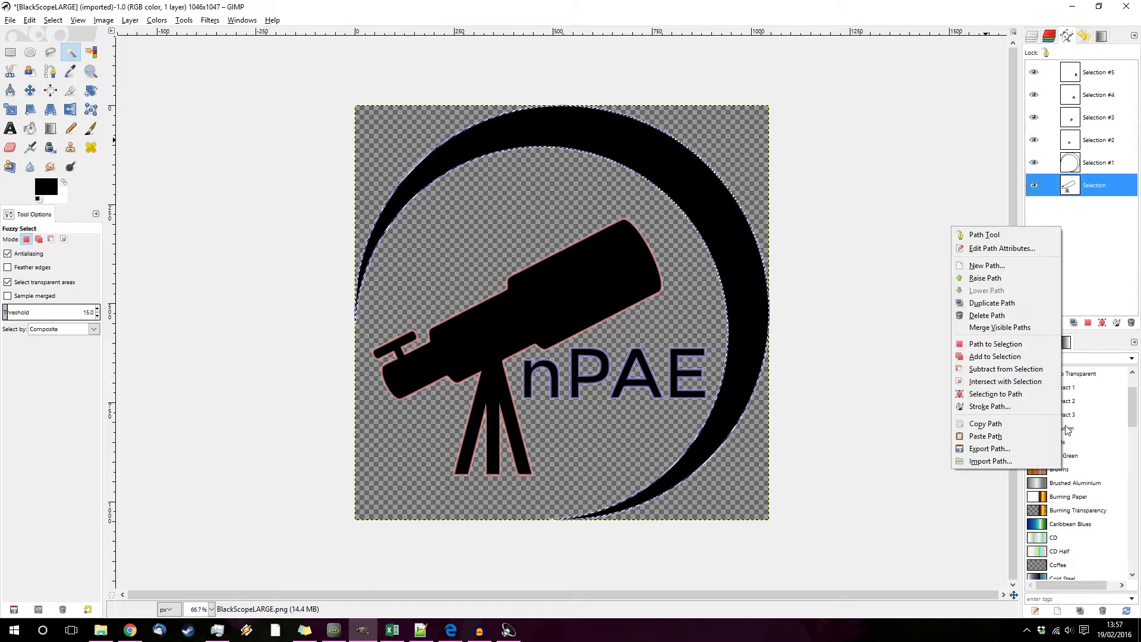
click(1032, 397)
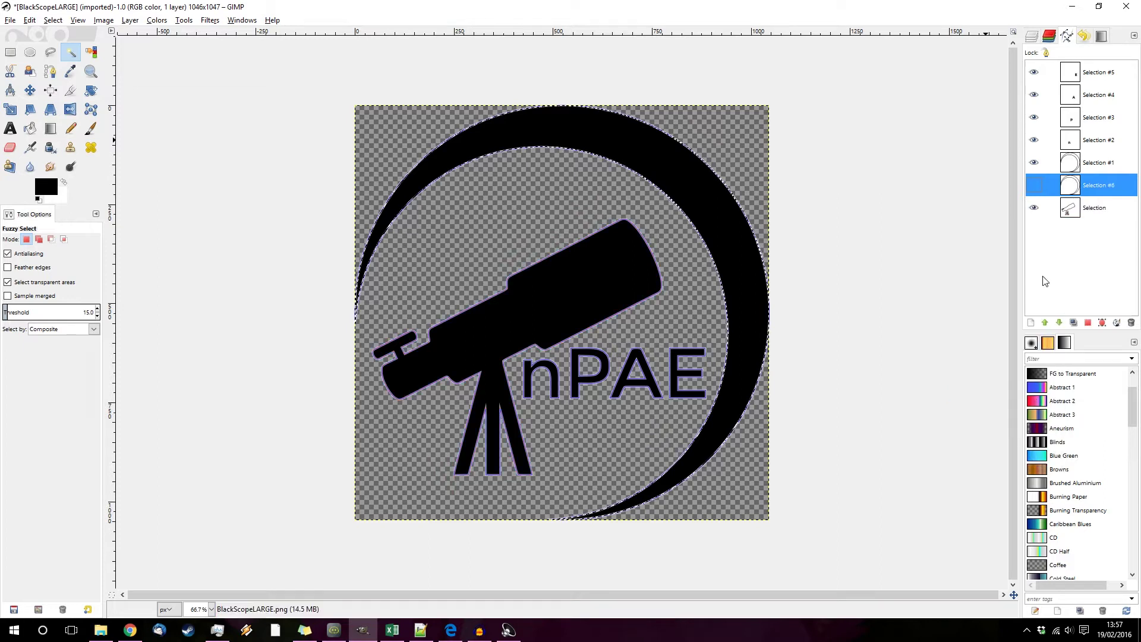
right_click(1092, 192)
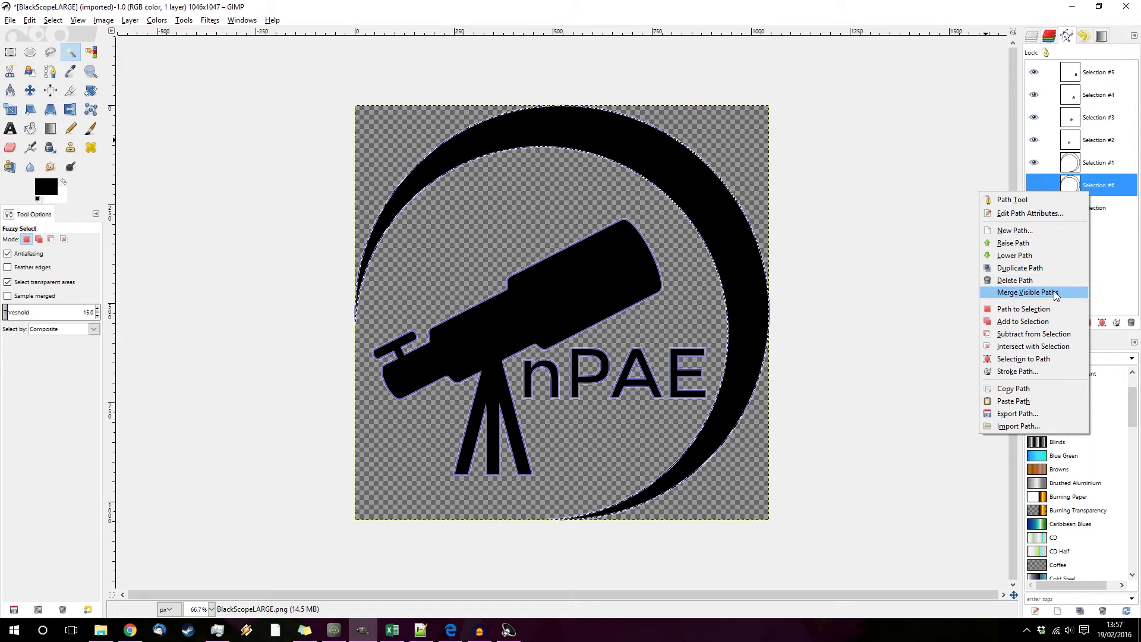
click(1028, 293)
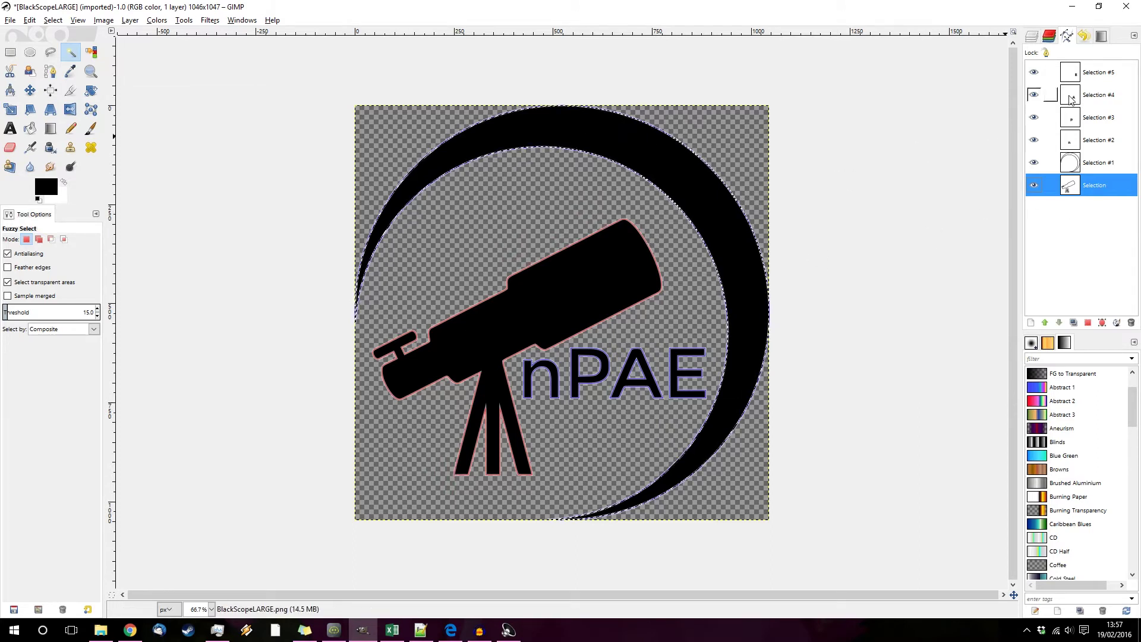
Begin exporting the Selection #5 path as SVG, cancel it, and switch to jscut in Edge.
right_click(1095, 80)
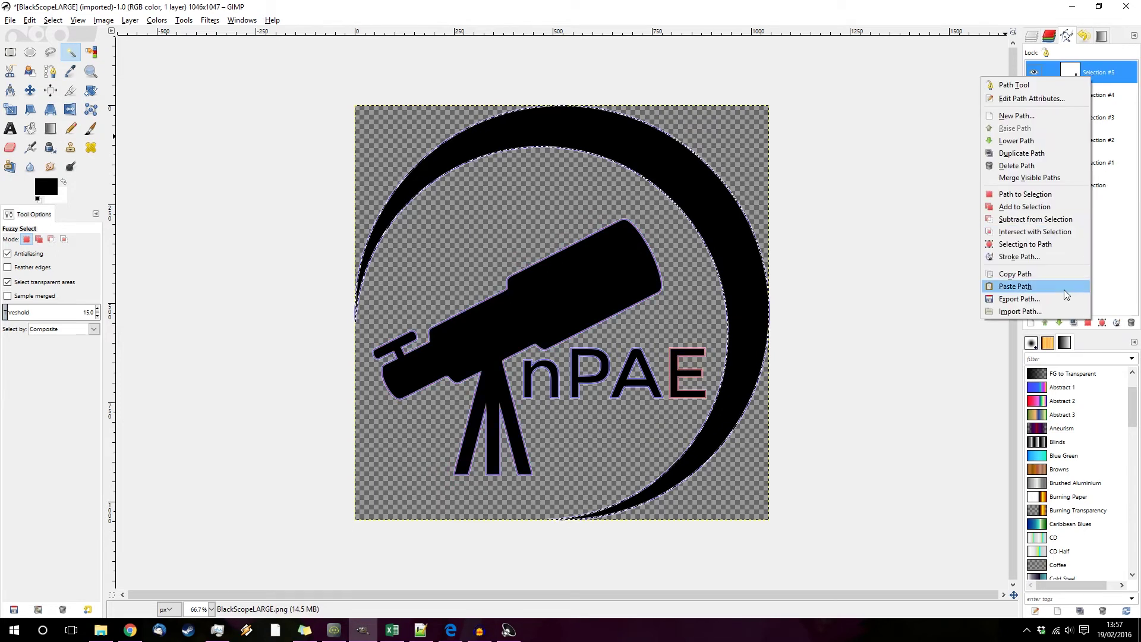
click(1057, 304)
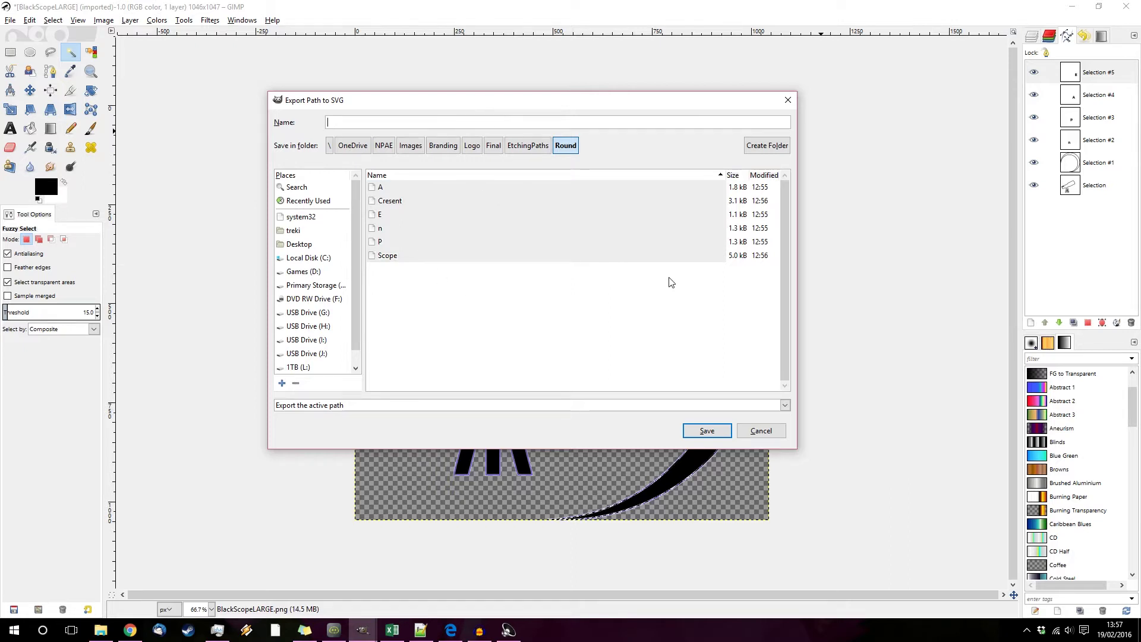
click(761, 432)
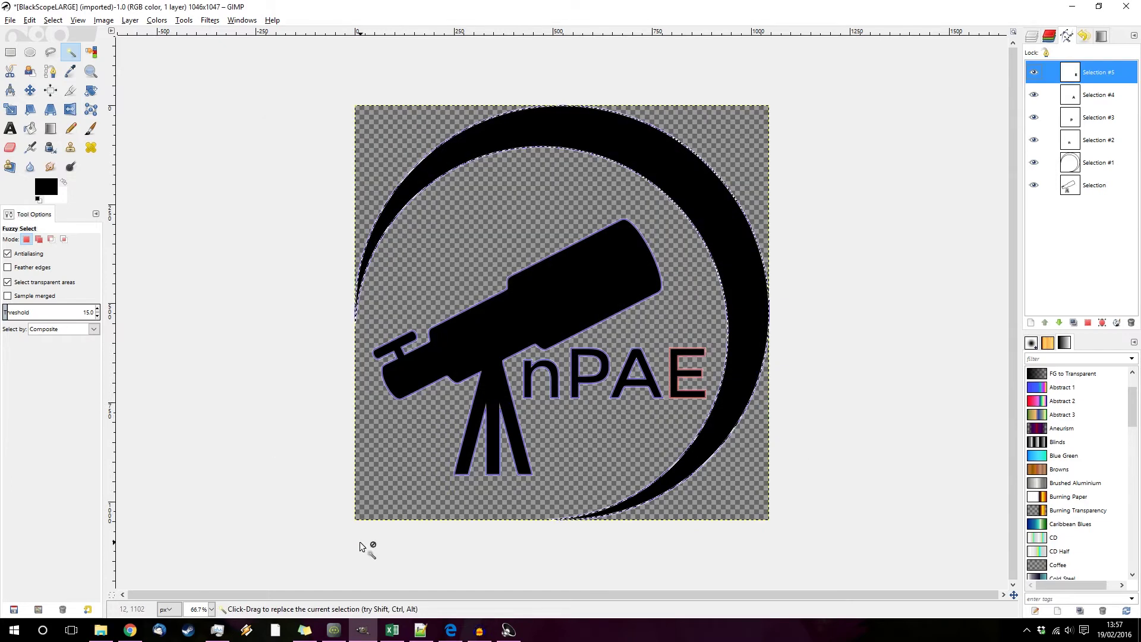
click(449, 631)
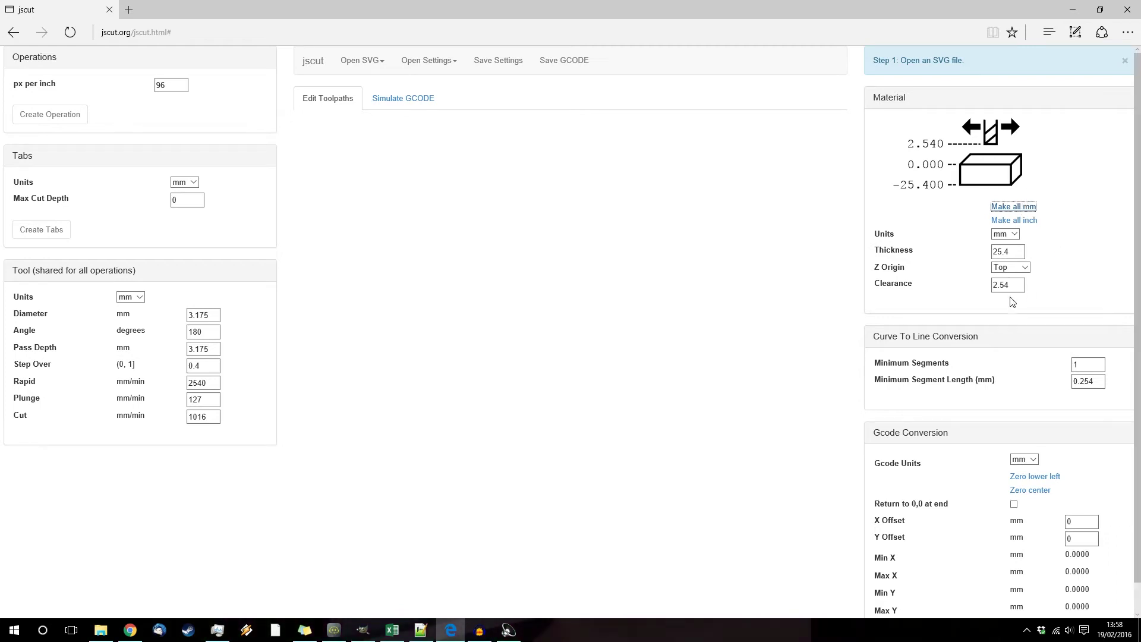
Enter 1 mm material thickness, 1 mm tool diameter, .01 mm pass depth and 200 mm/min cut.
double_click(1001, 251)
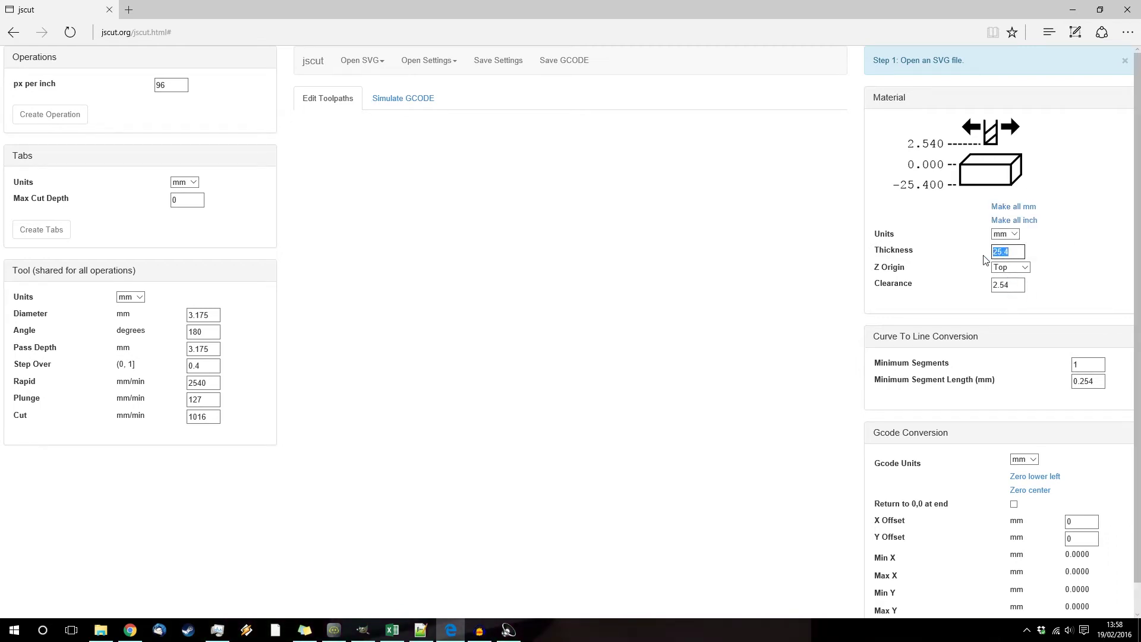
text(1)
click(205, 315)
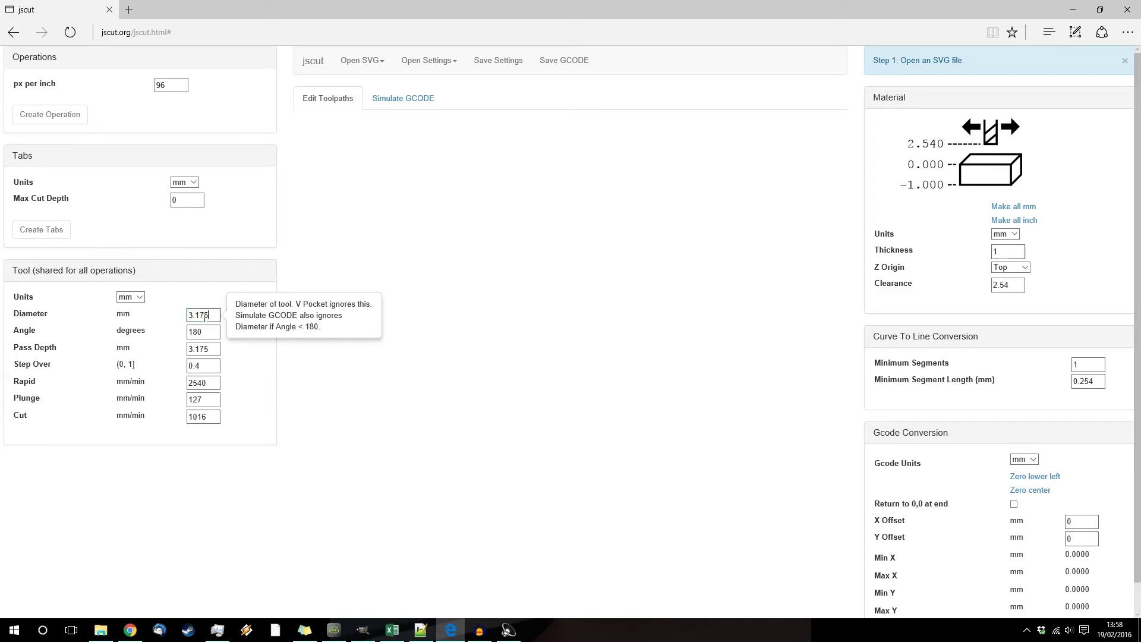
drag(205, 316, 170, 322)
text(1)
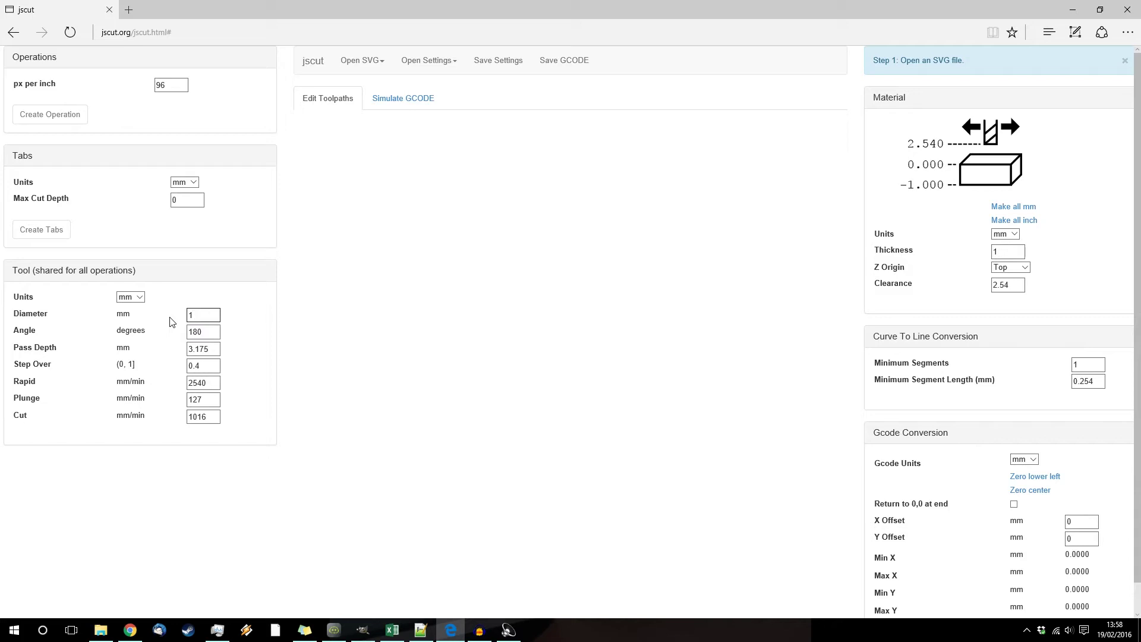
drag(205, 349, 178, 353)
text(.)
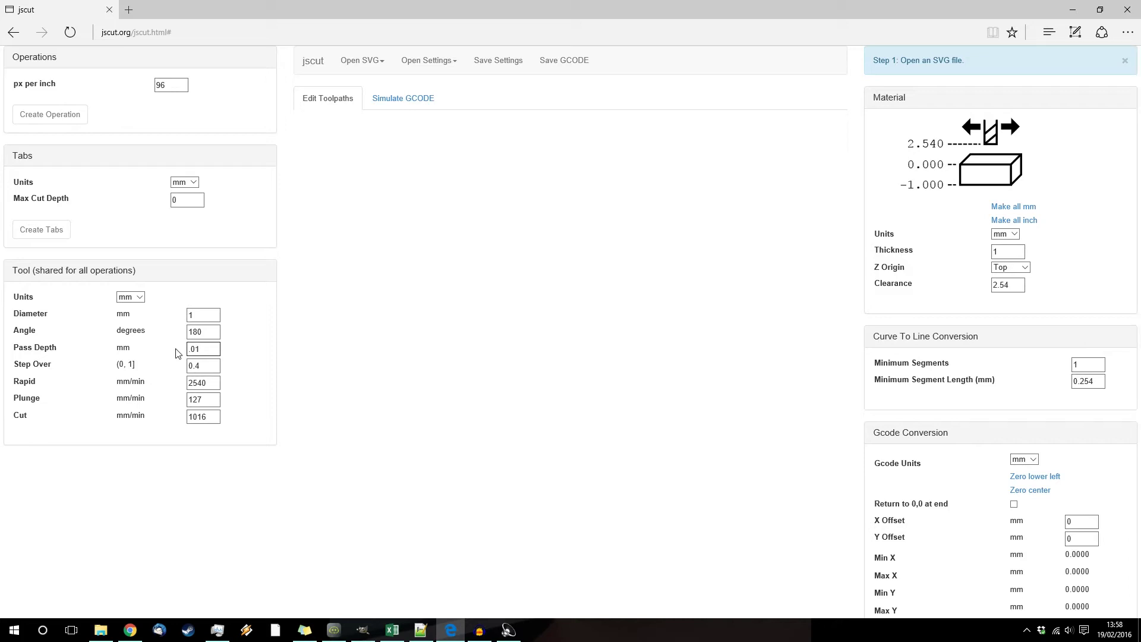
text(01)
drag(215, 416, 137, 412)
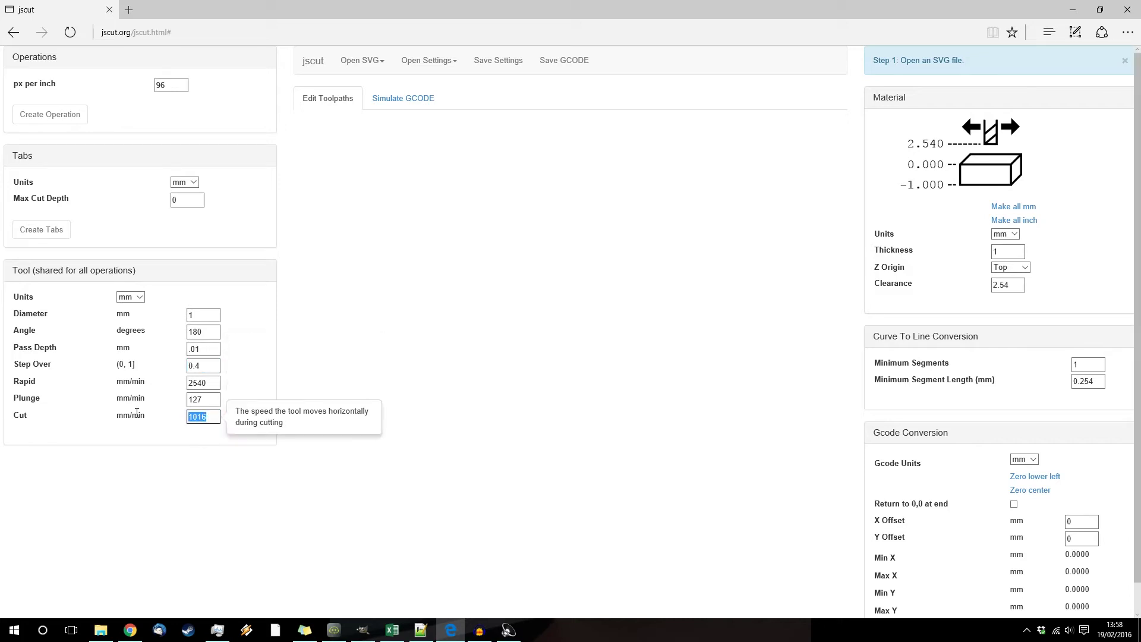
text(200)
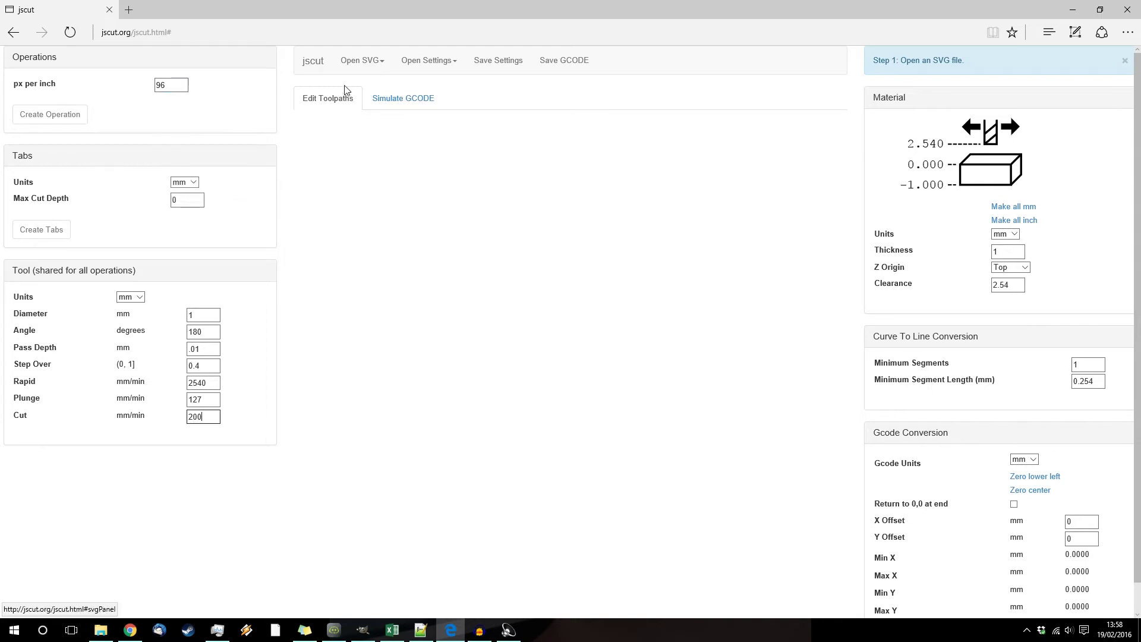
Load the Scope, Cresent, n, P, A and E SVGs from the Round folder with Open SVG > Local.
click(377, 63)
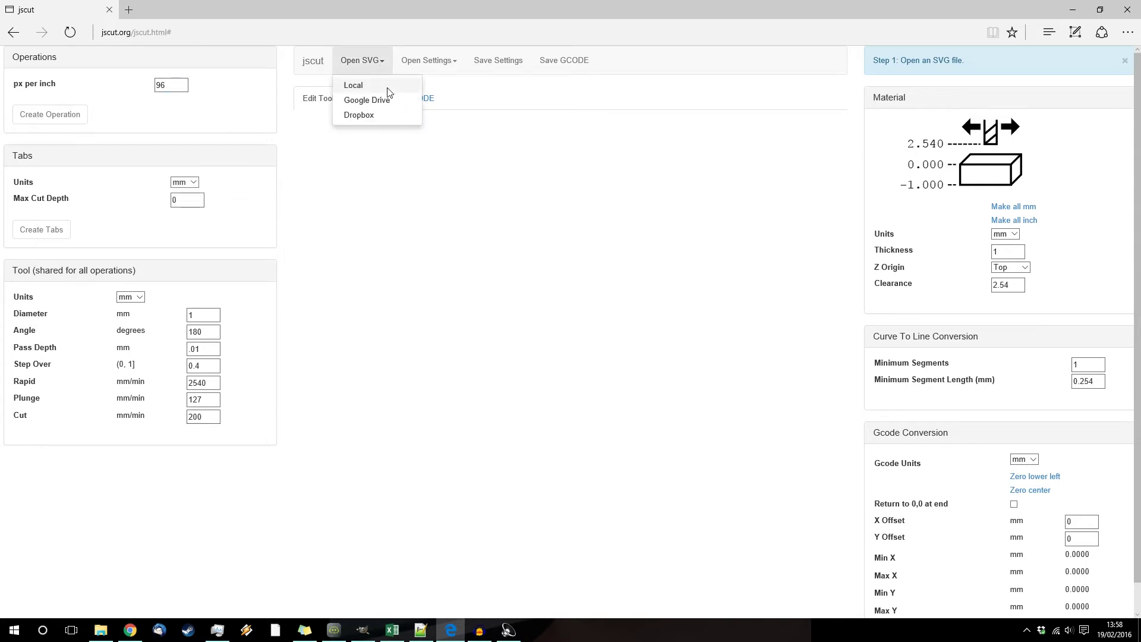
click(387, 87)
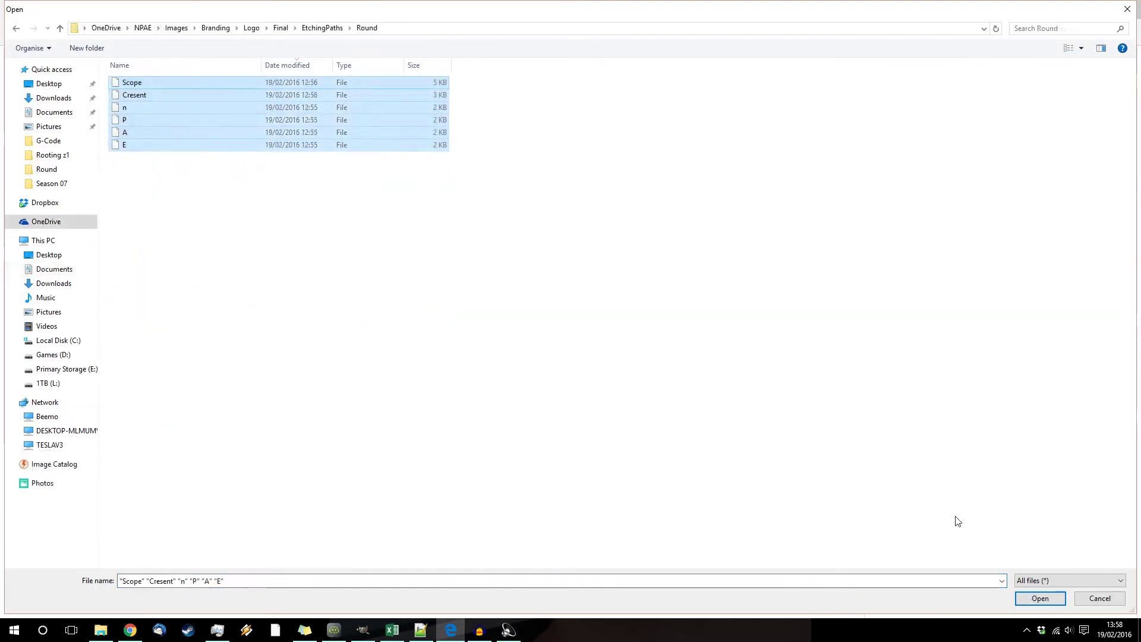
click(1040, 599)
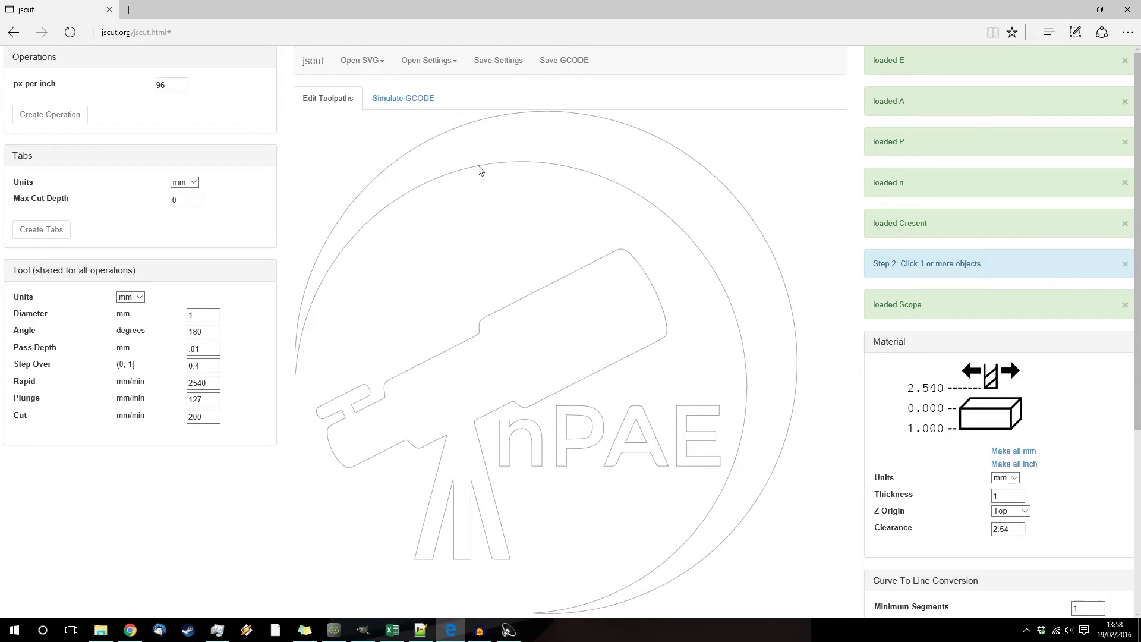
scroll(478, 170, down, 5)
scroll(478, 171, up, 5)
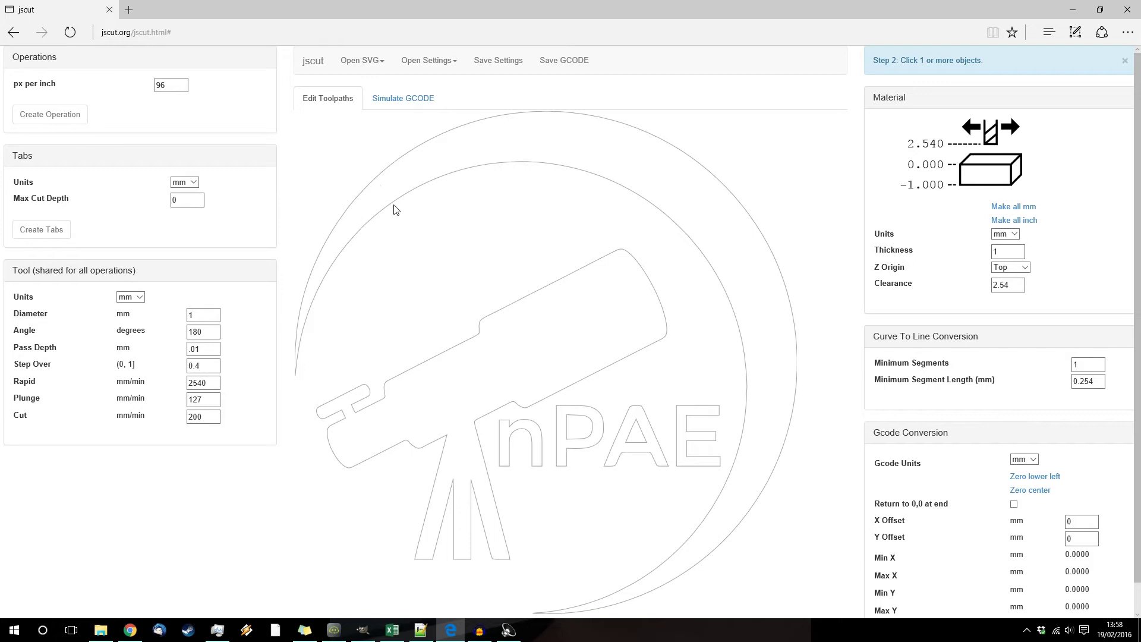
Create a Pocket operation on the crescent and generate its toolpath.
click(396, 204)
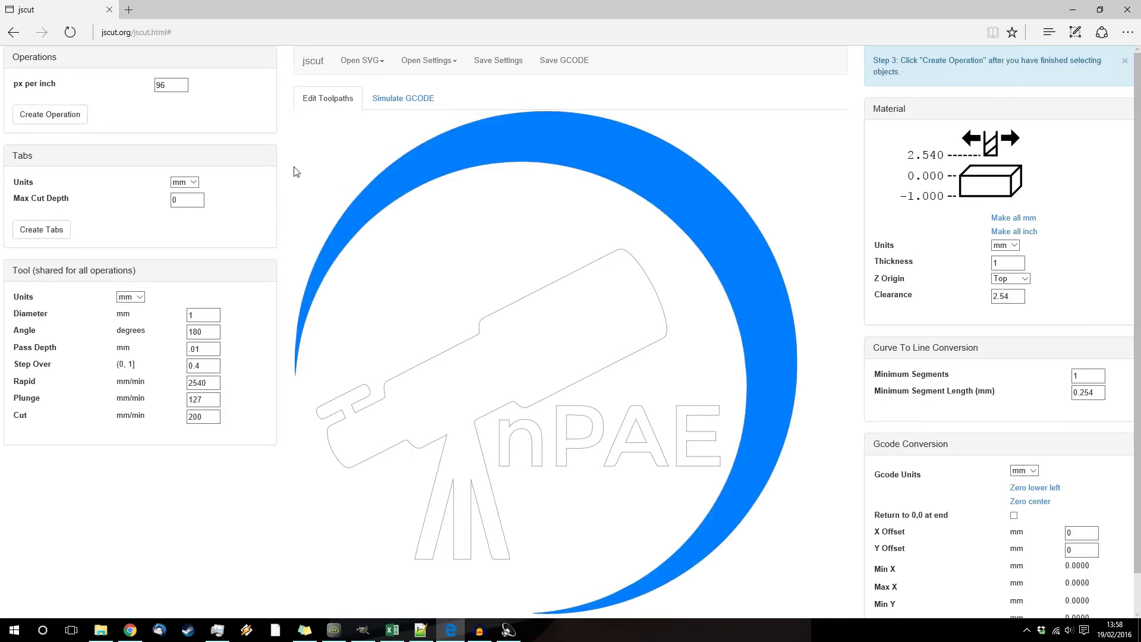
click(76, 120)
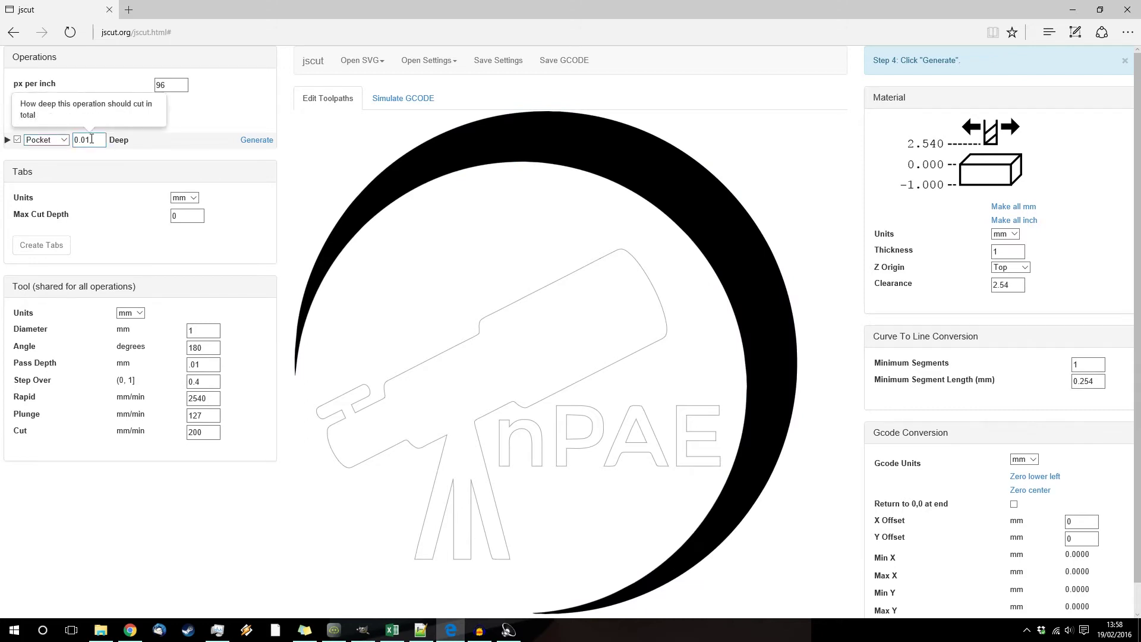
click(252, 144)
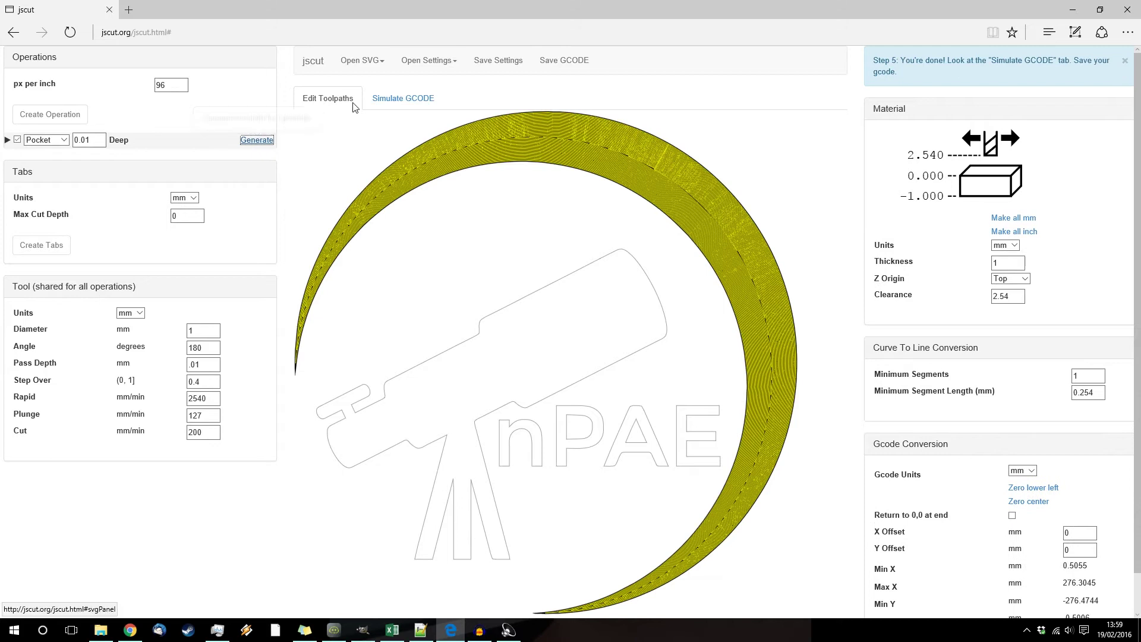
scroll(833, 222, down, 2)
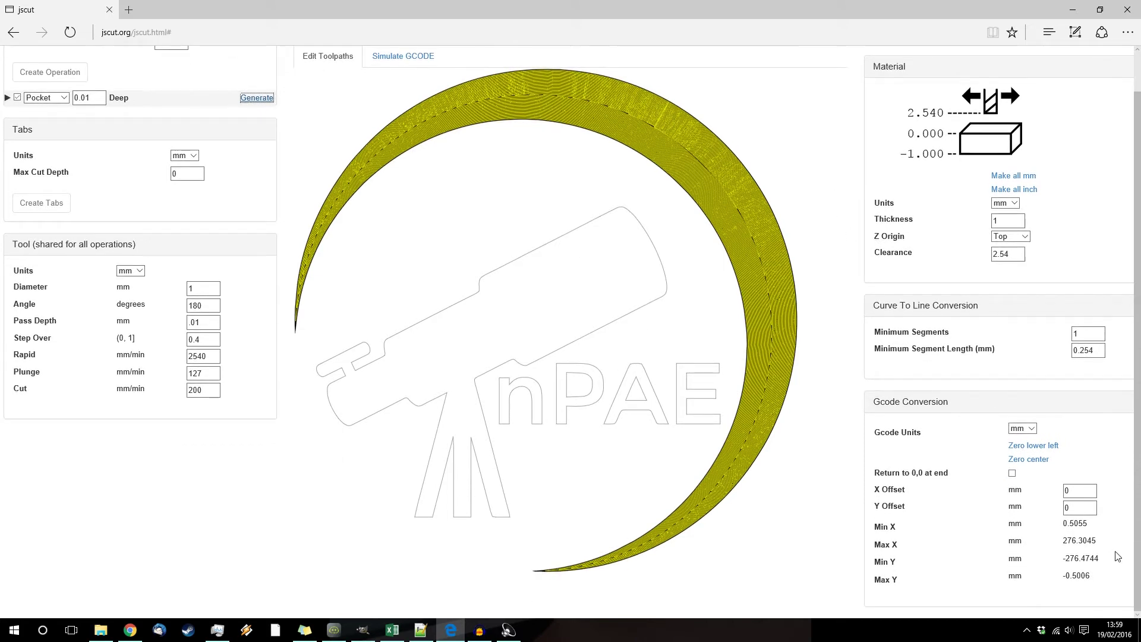
Zero the G-code lower left with return to 0,0, and check it spans about 276 mm.
click(1055, 449)
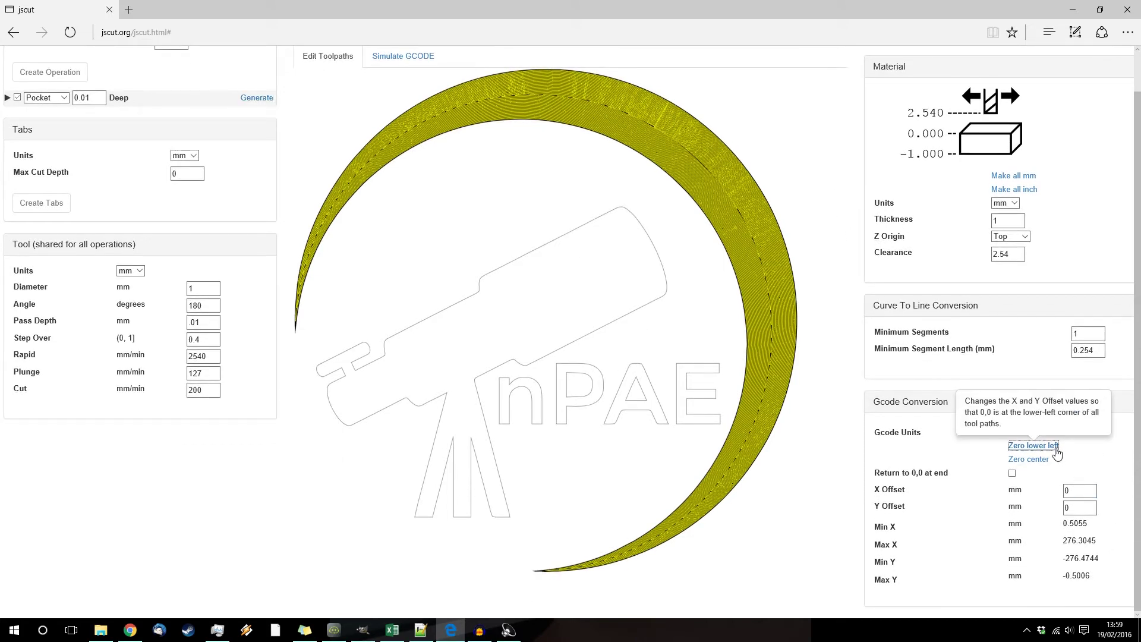
click(1014, 474)
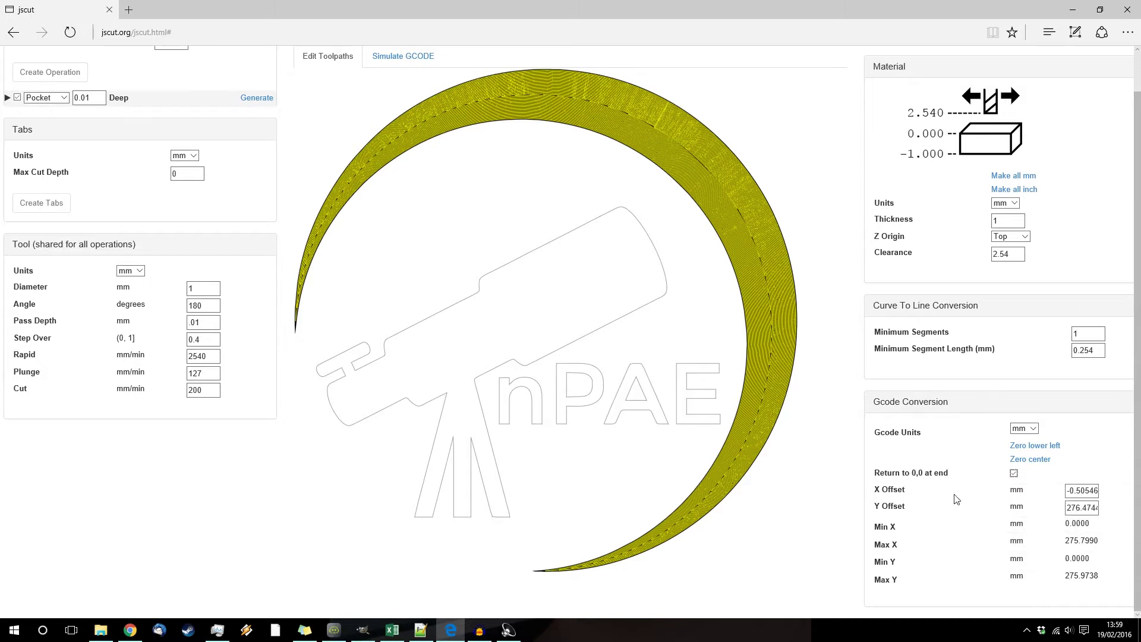
scroll(448, 300, up, 1)
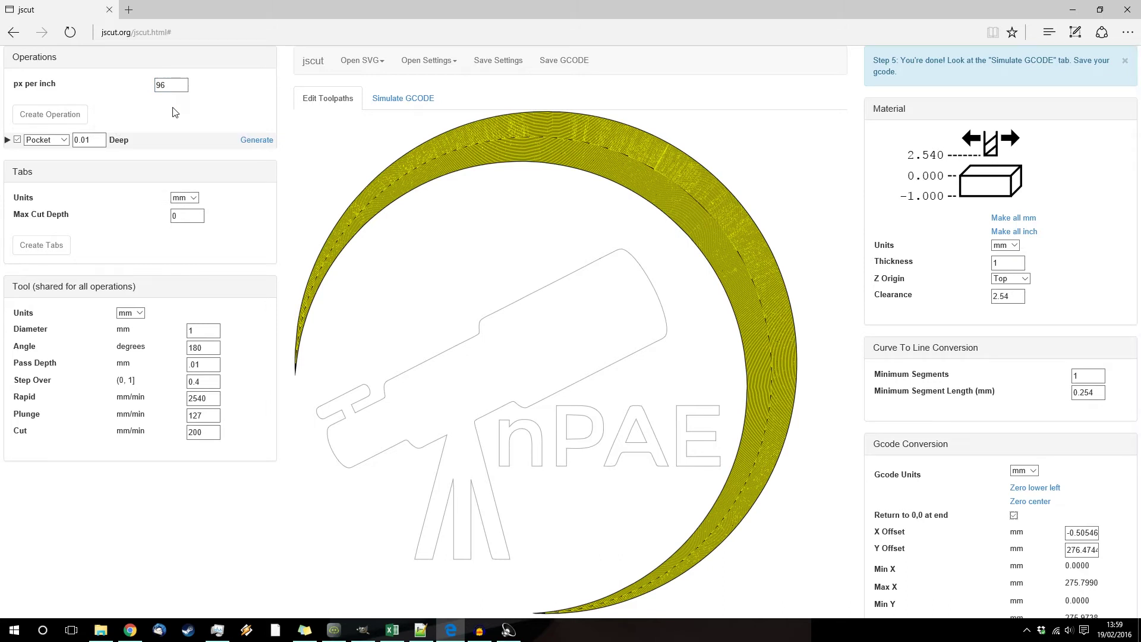
scroll(172, 110, down, 1)
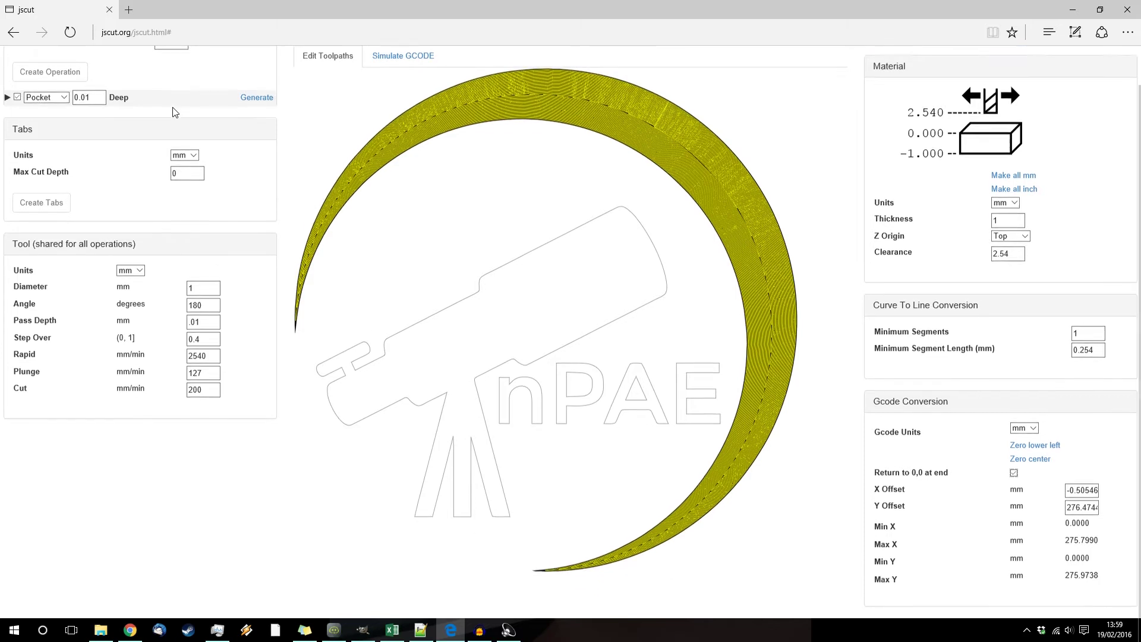
mouse_move(1091, 537)
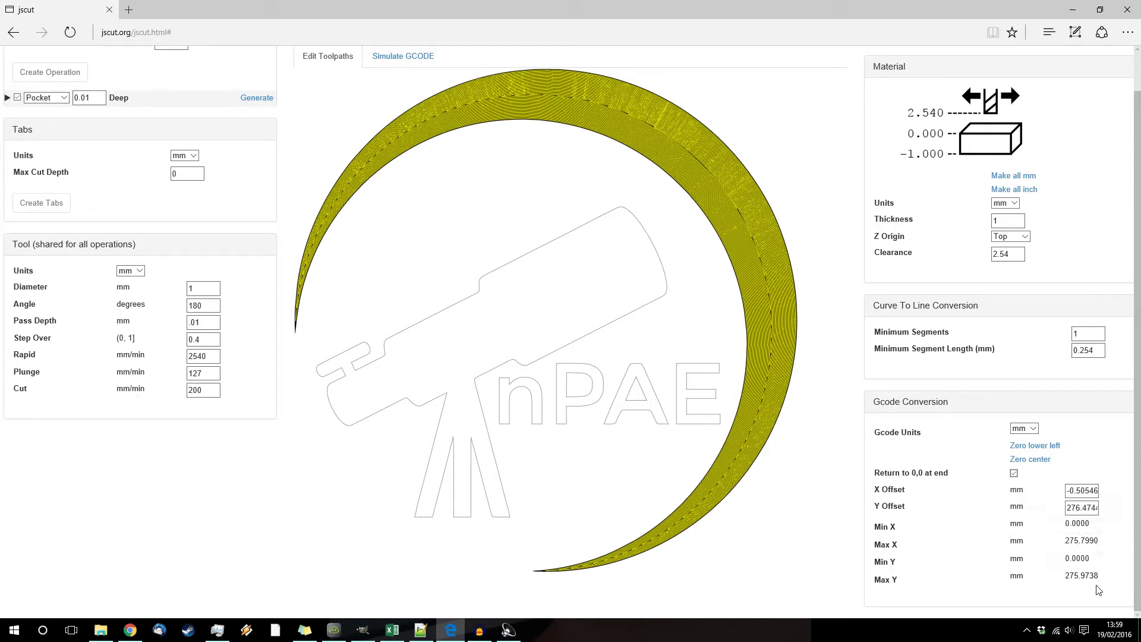
mouse_move(1066, 581)
Launch Windows Calculator through a 'calc' search.
key(super)
text(calc)
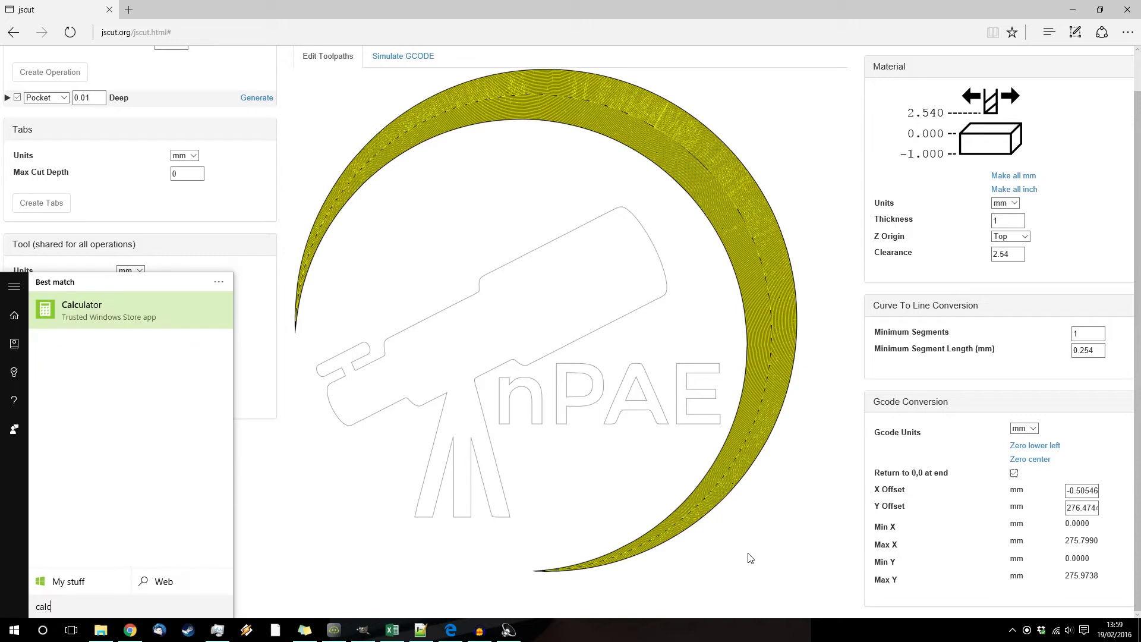
key(Return)
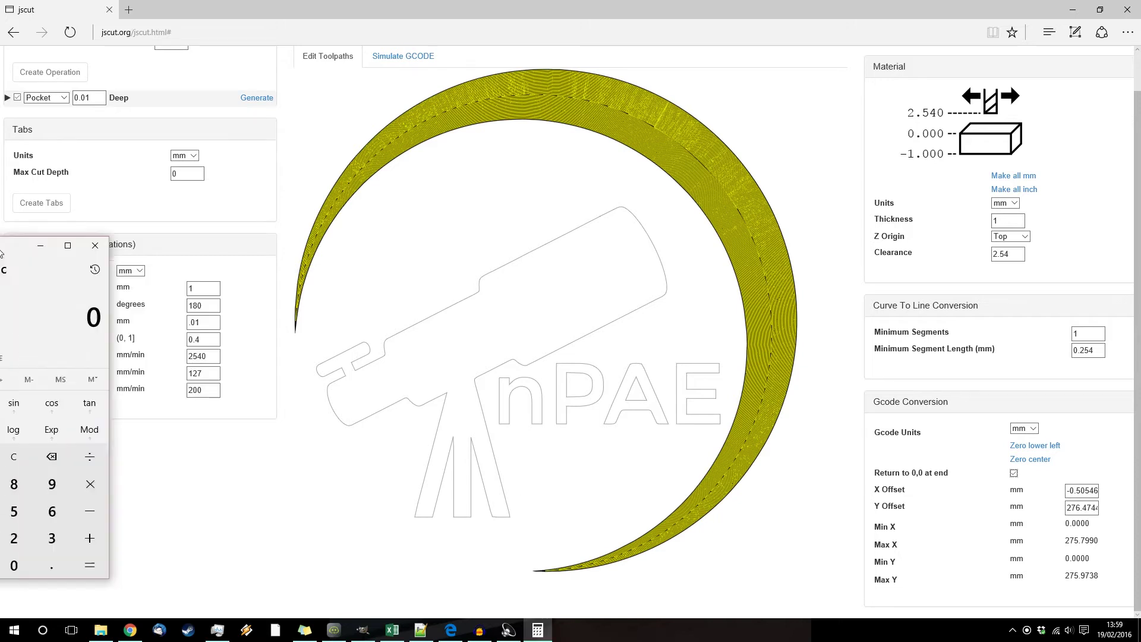
Compute 275 ÷ 80 × 96 = 330 and select jscut's 96 px per inch value.
text(275)
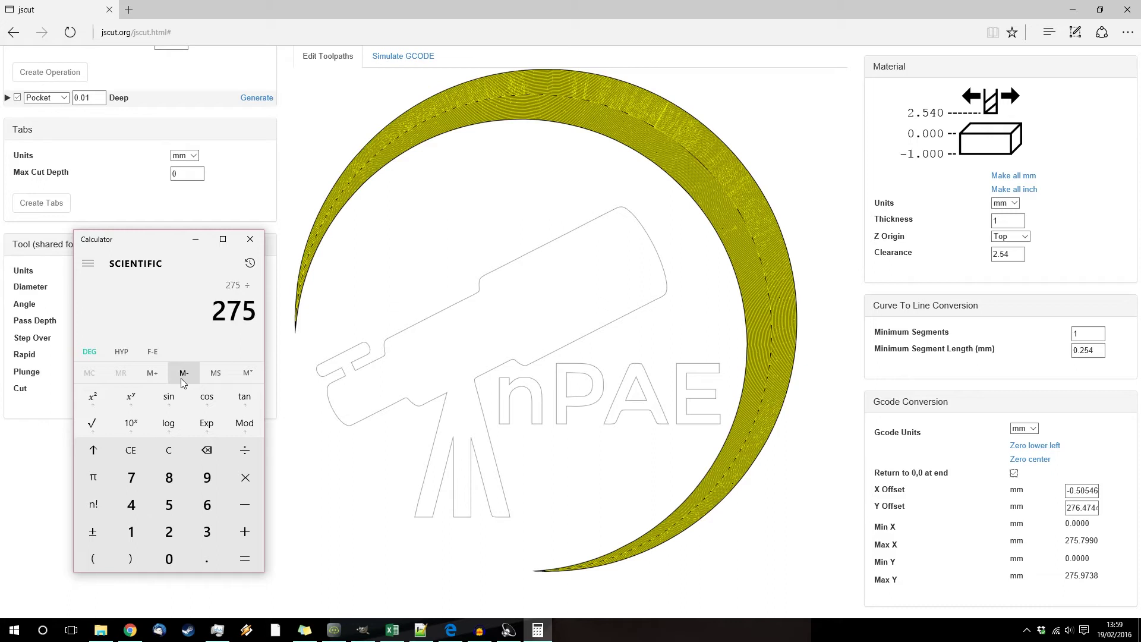
text(80)
key(Return)
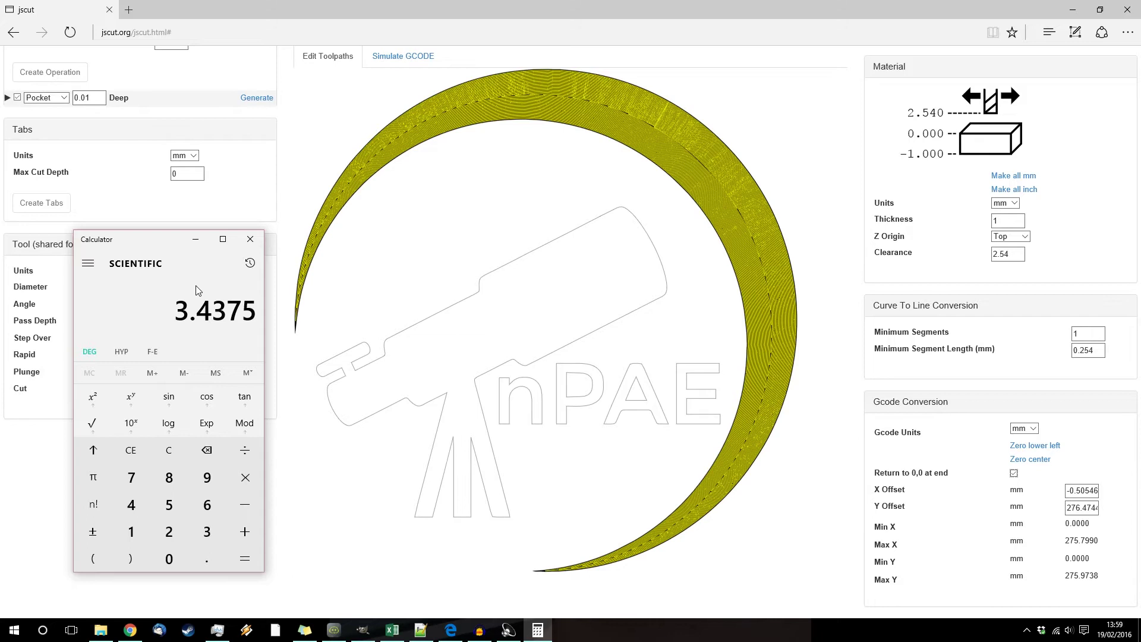
scroll(204, 157, up, 1)
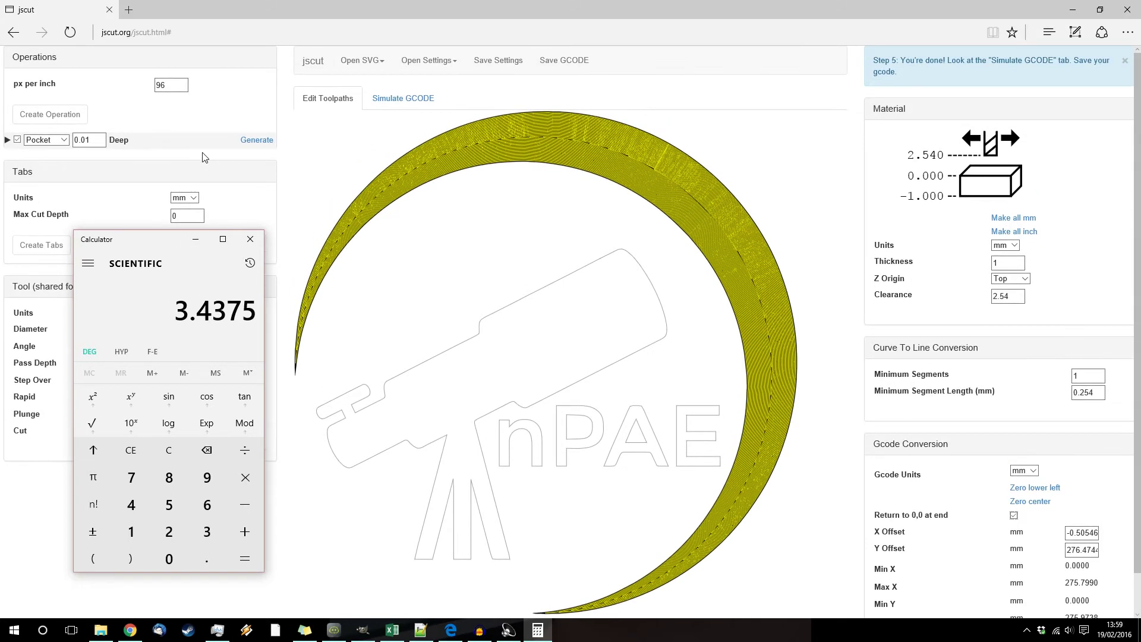
key(asterisk)
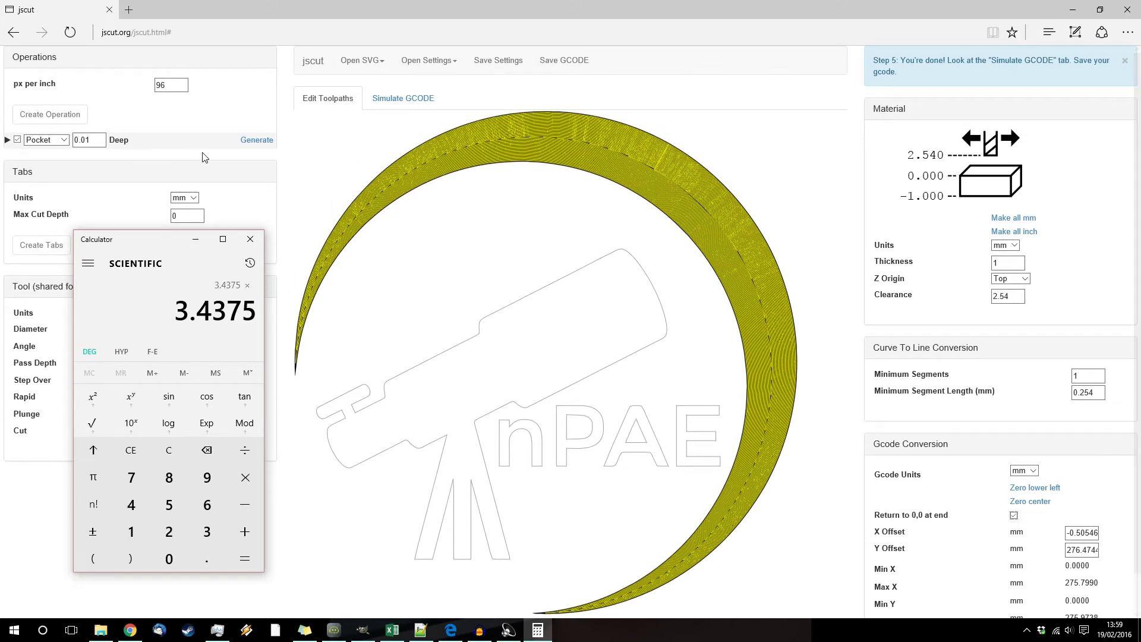
text(96)
key(Return)
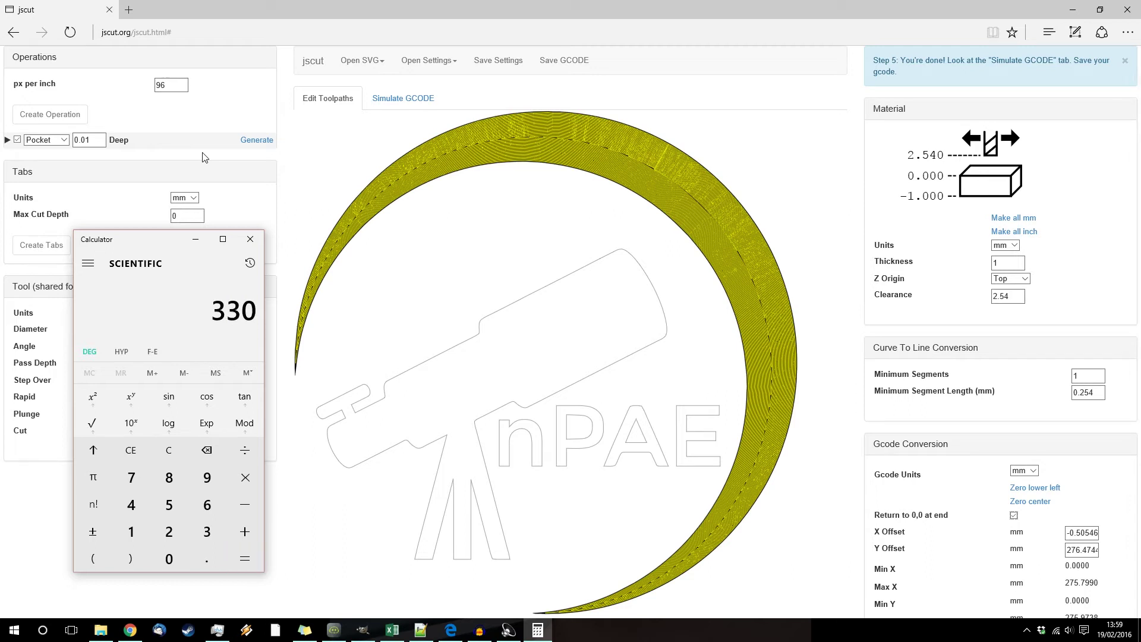
double_click(171, 85)
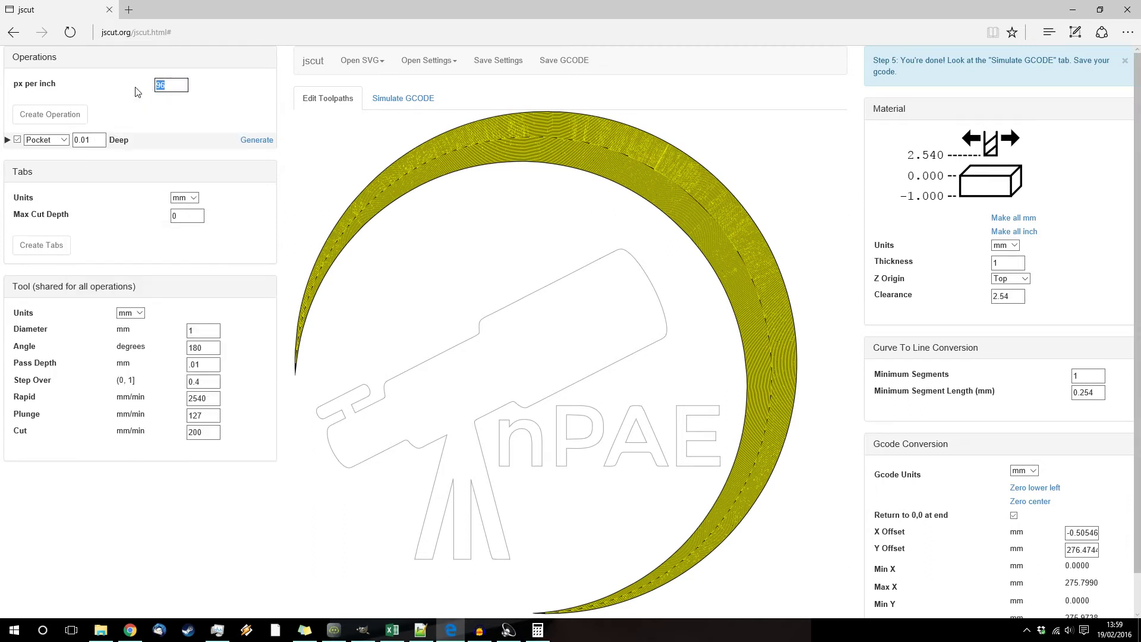
Regenerate the pocket toolpath at 330 px per inch and re-zero it lower left, spanning about 79 mm.
click(257, 140)
scroll(1022, 475, down, 1)
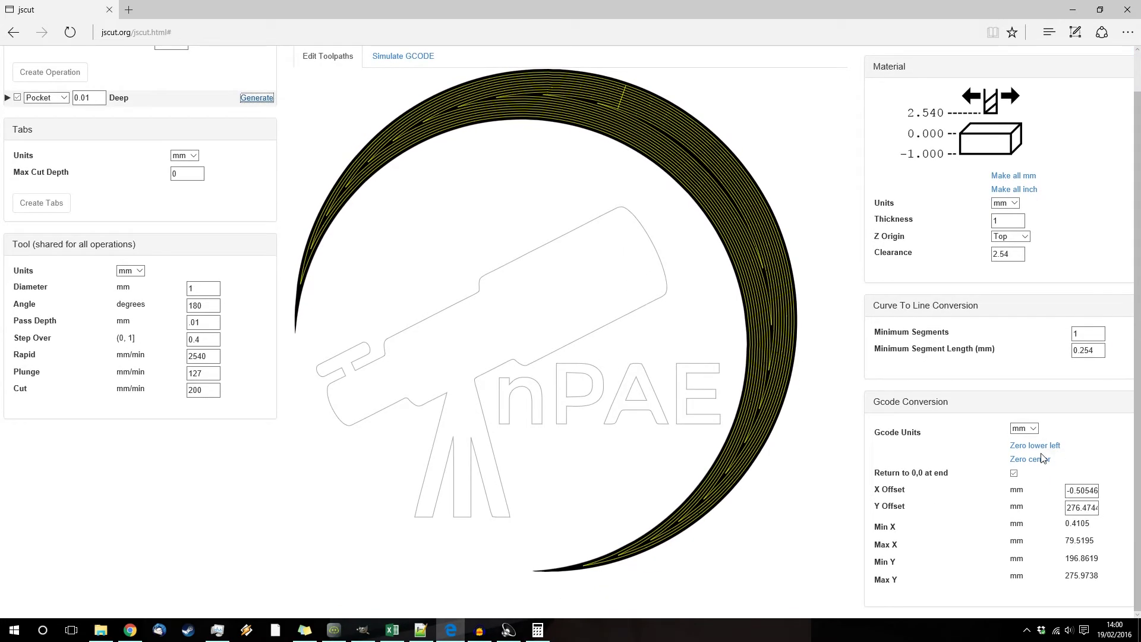
click(1035, 445)
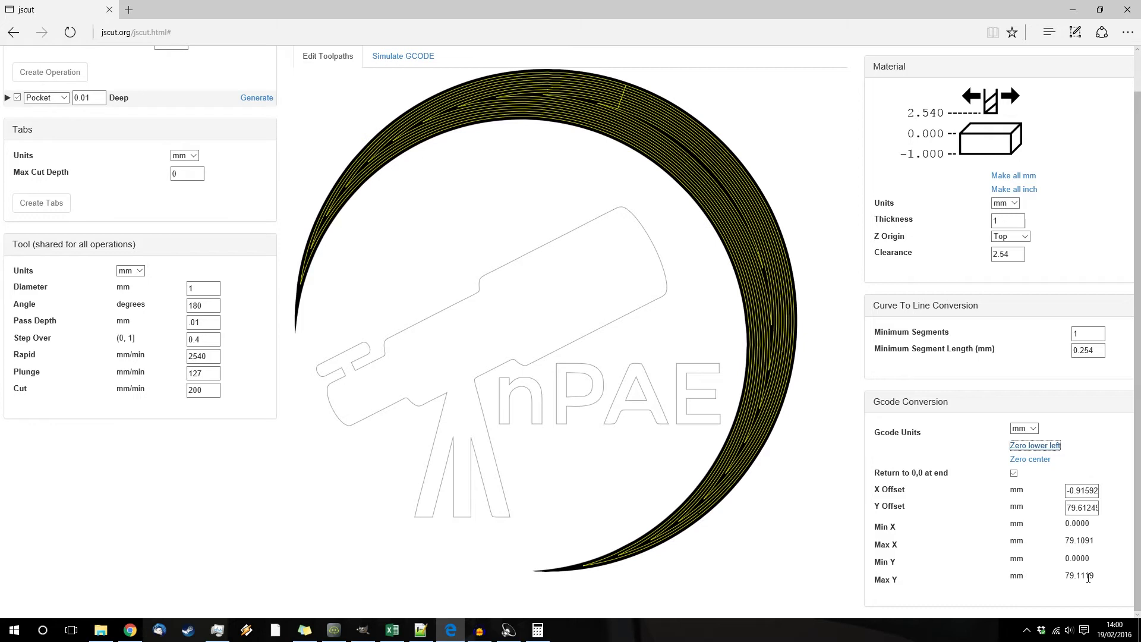
scroll(1088, 577, up, 1)
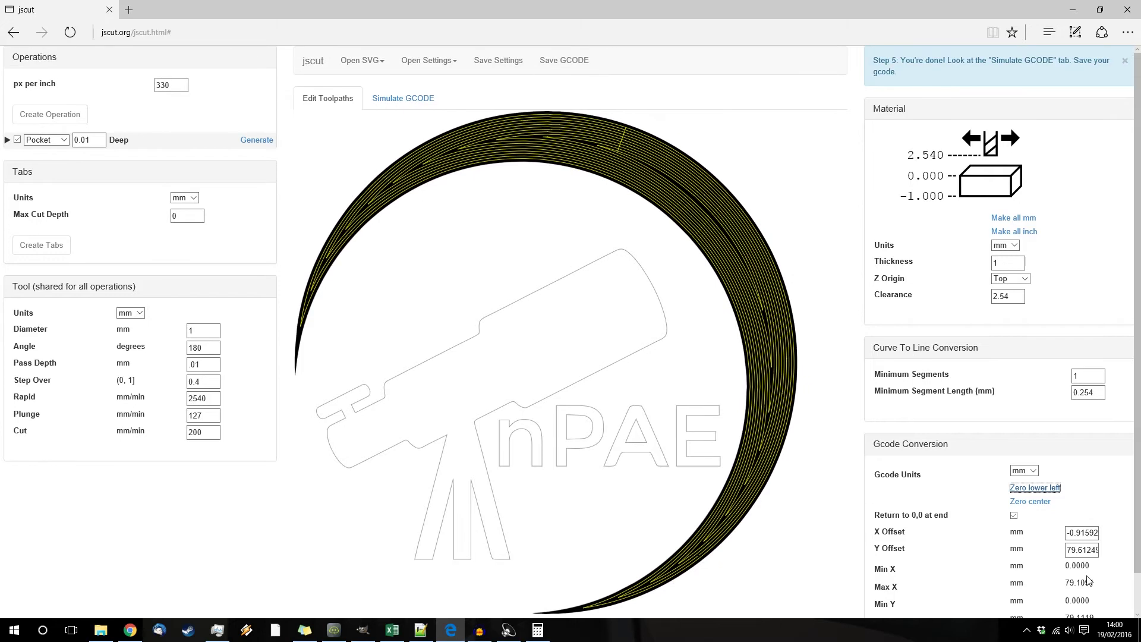
Change the crescent operation type to Engrave, after briefly trying Inside.
click(40, 145)
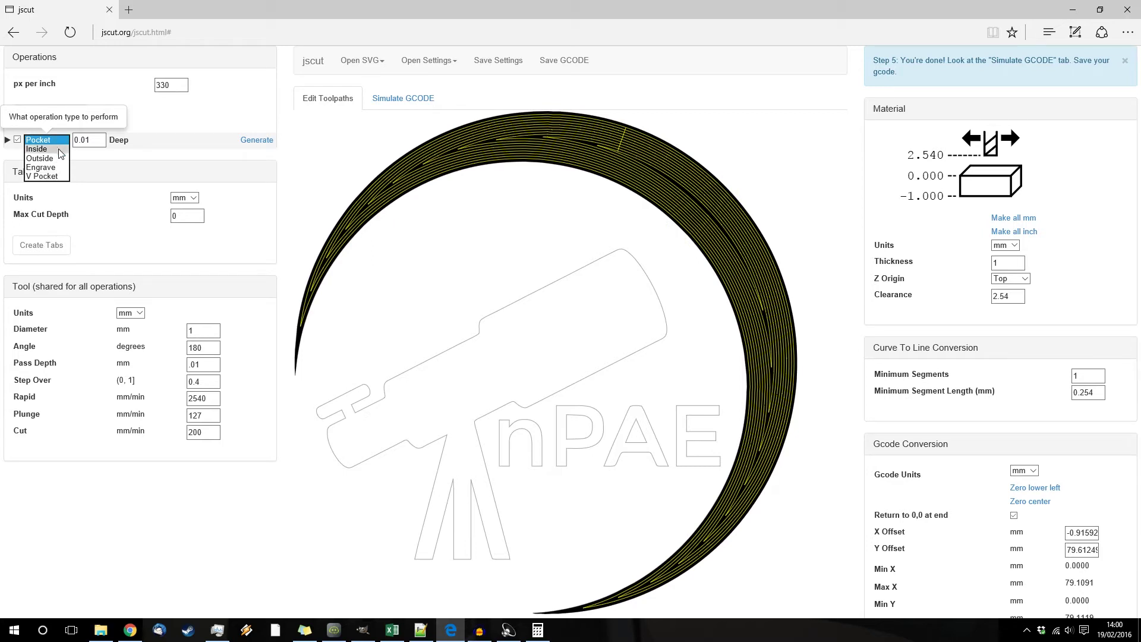
click(57, 149)
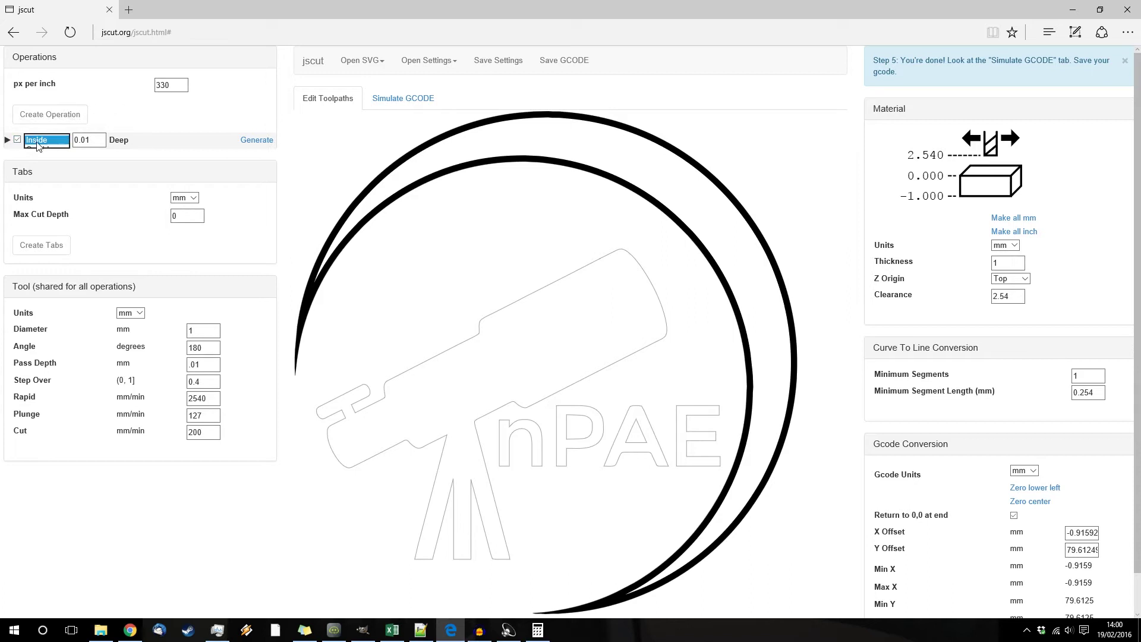
click(63, 141)
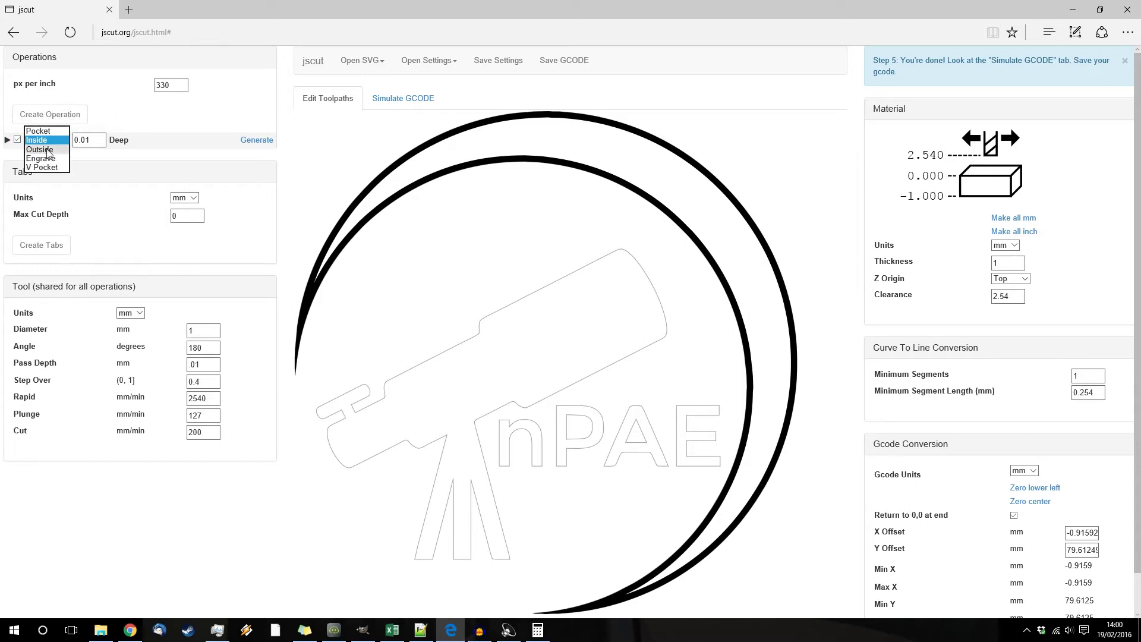
click(109, 160)
click(63, 141)
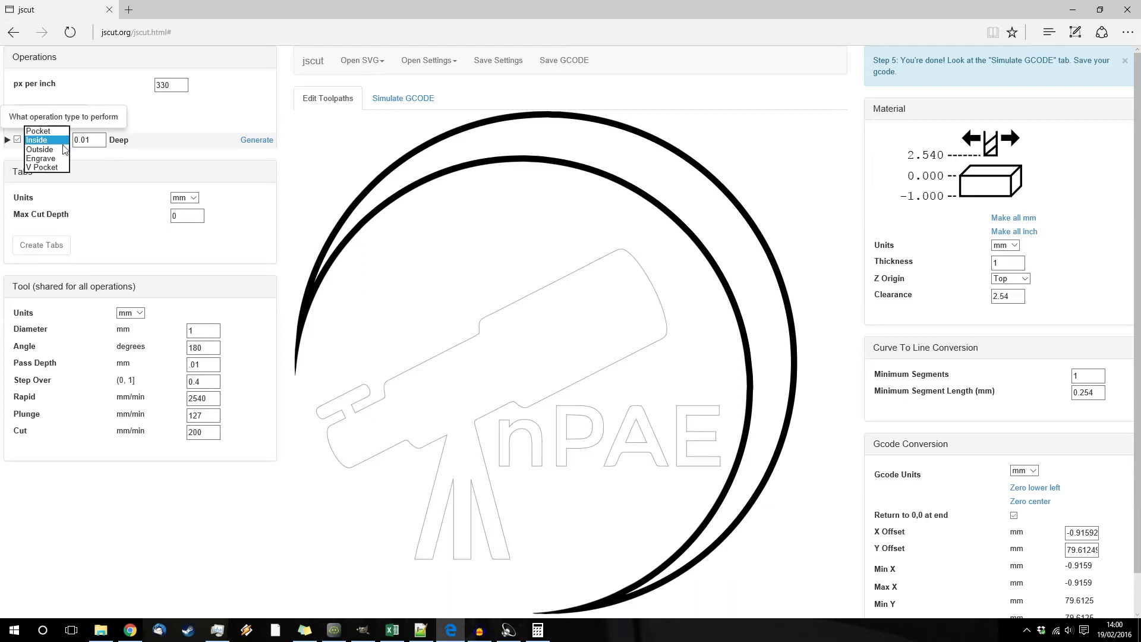
click(60, 158)
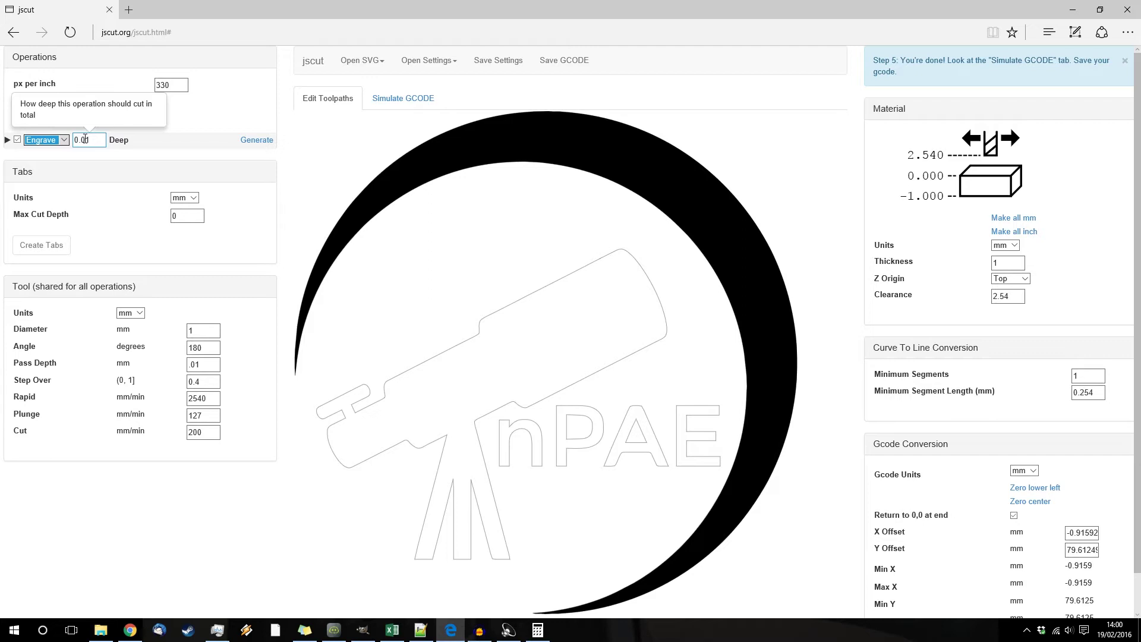
Set the engrave depth to 0.2 and generate its toolpath.
double_click(85, 139)
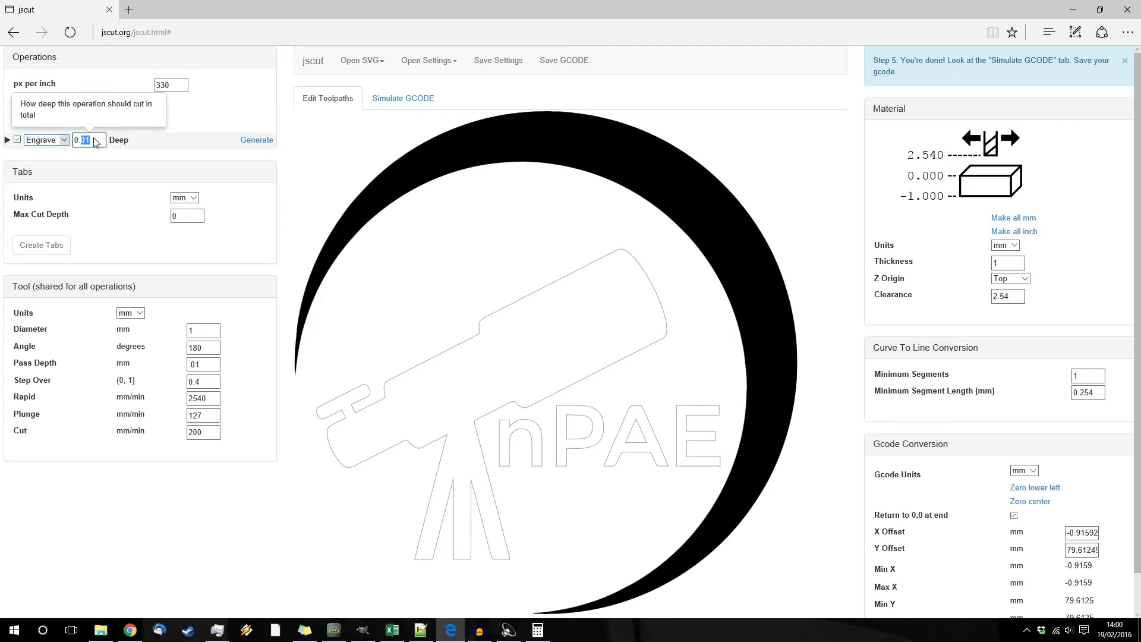
text(2)
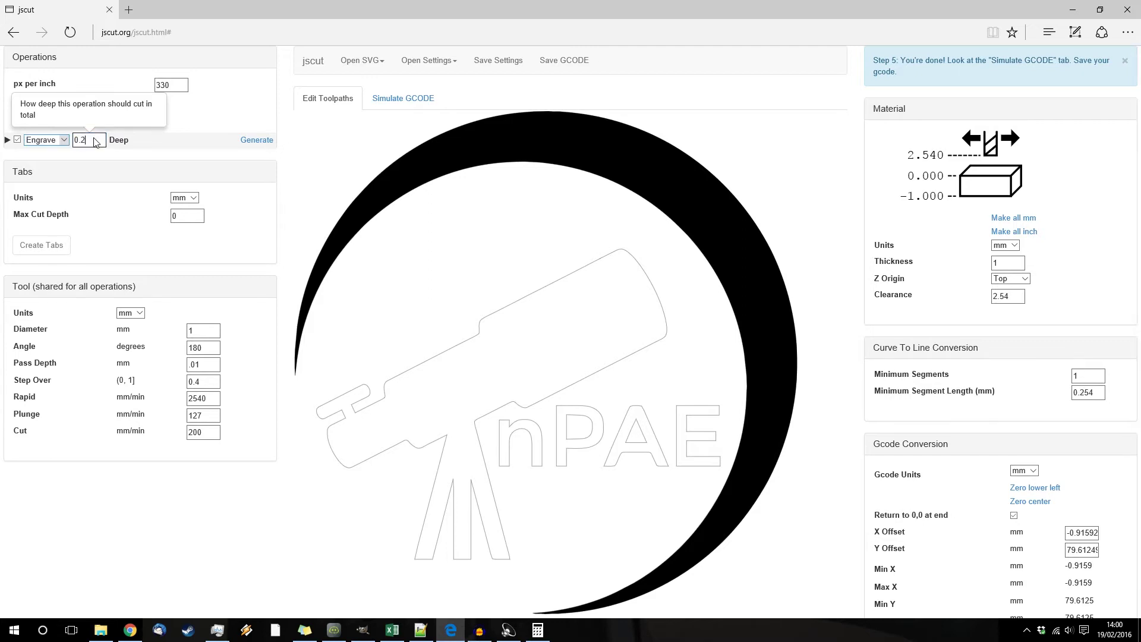
click(255, 140)
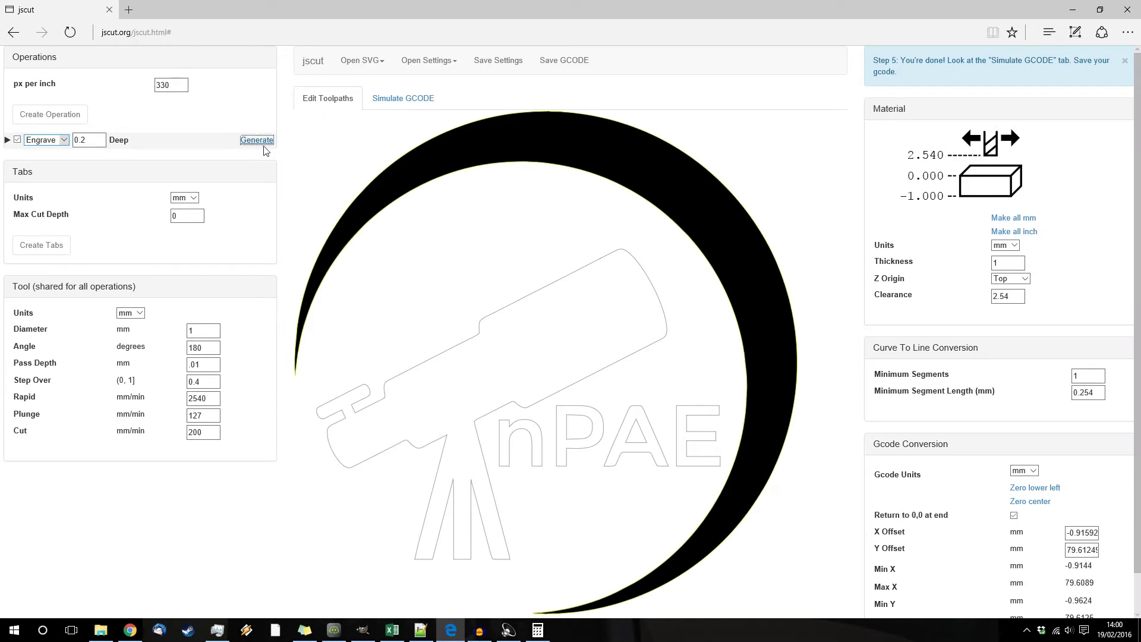
Preview the simulation, revert the crescent to a regenerated Pocket, then select the telescope outline.
click(416, 101)
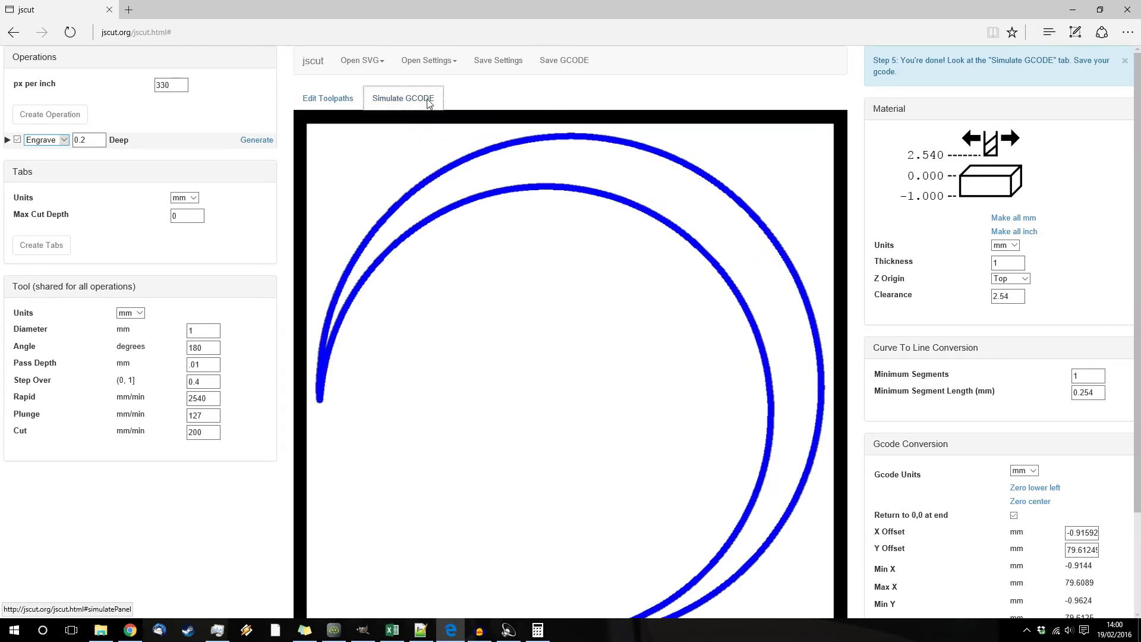
click(46, 140)
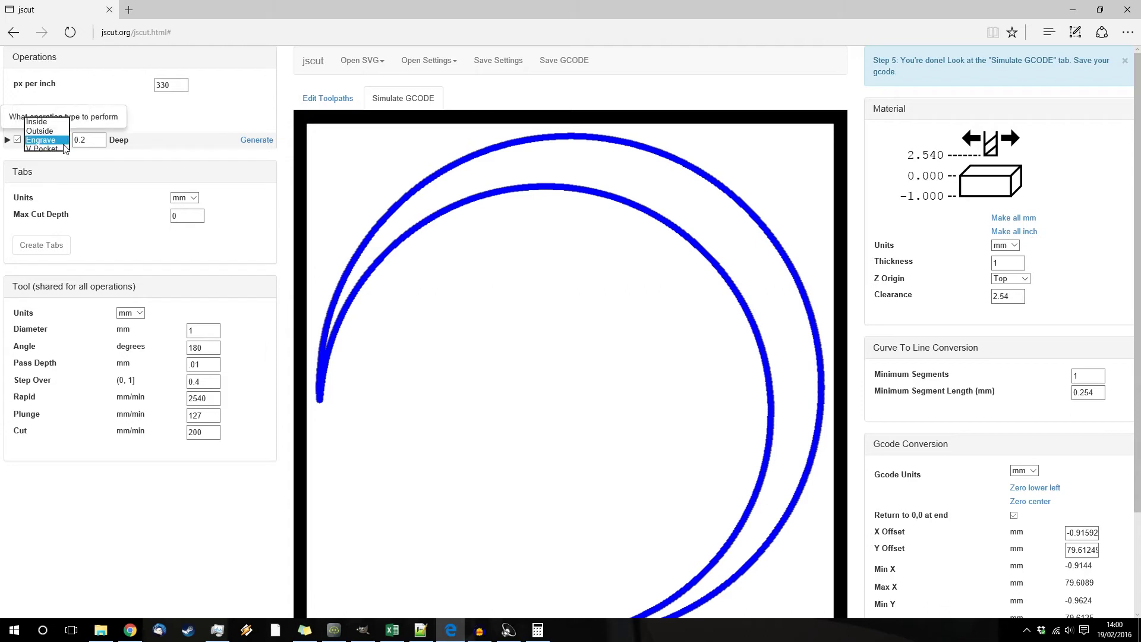
click(54, 114)
click(257, 139)
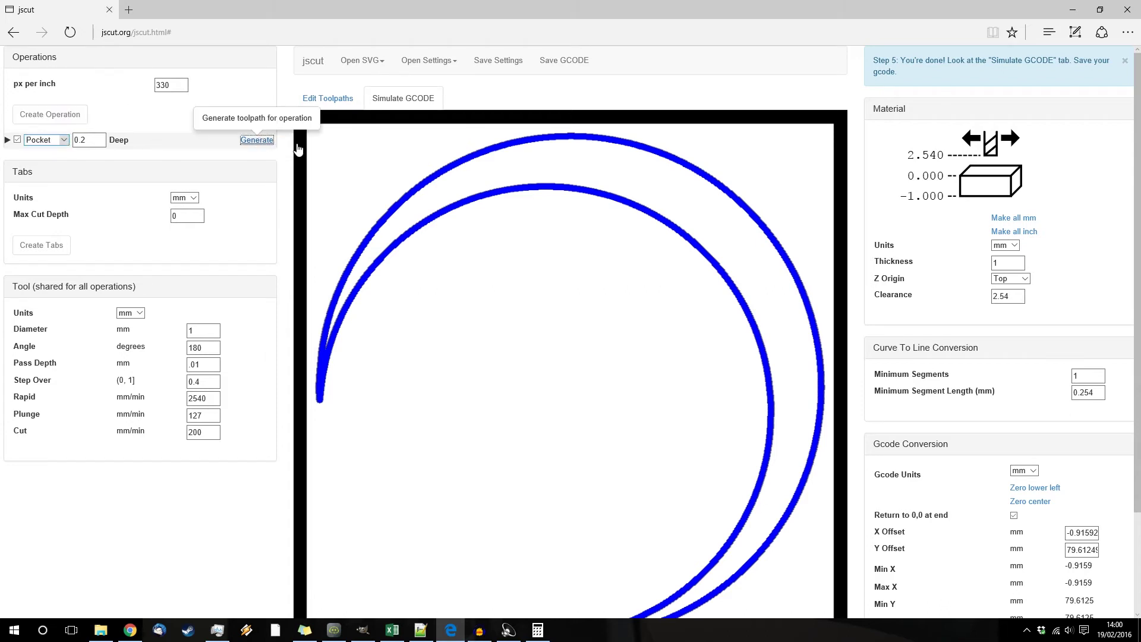
click(333, 101)
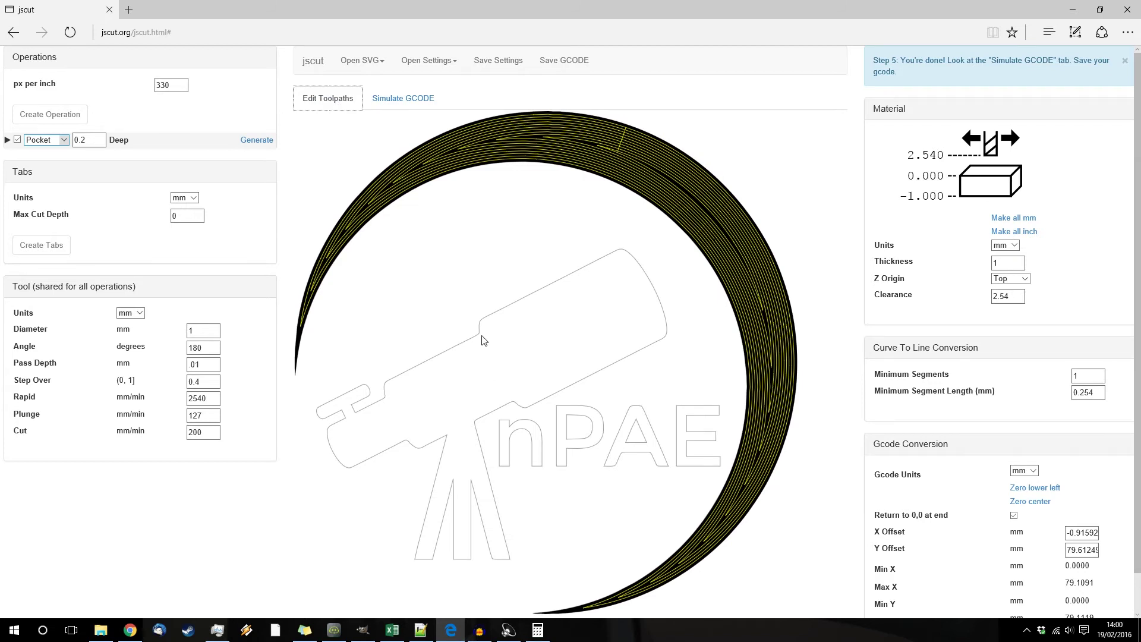
click(481, 331)
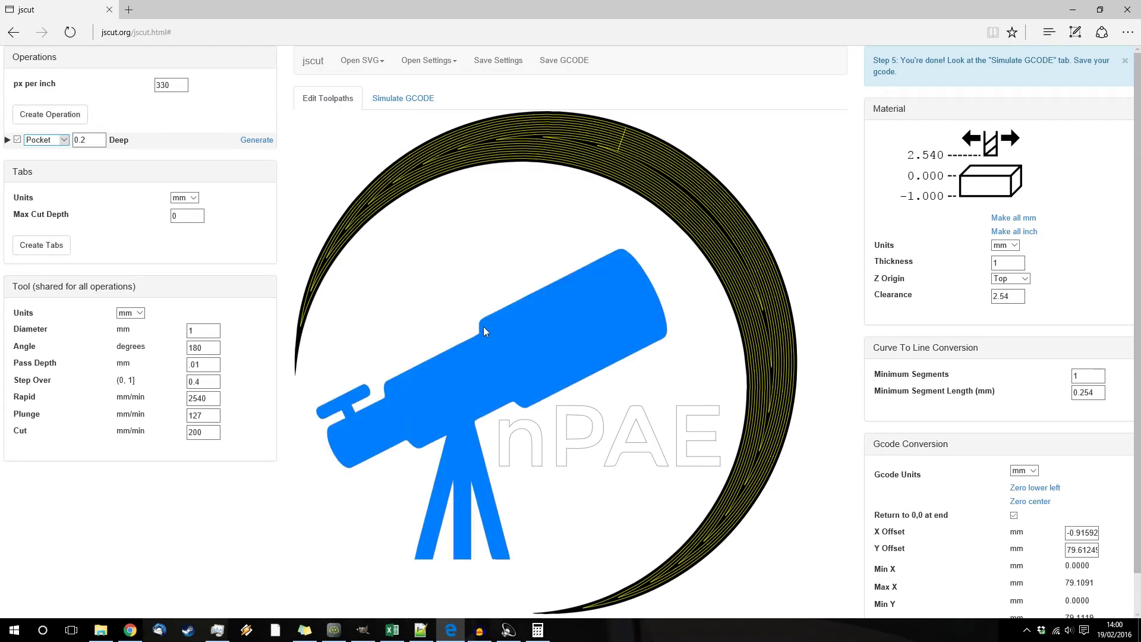
Add a new Engrave operation for the telescope.
click(60, 116)
click(59, 156)
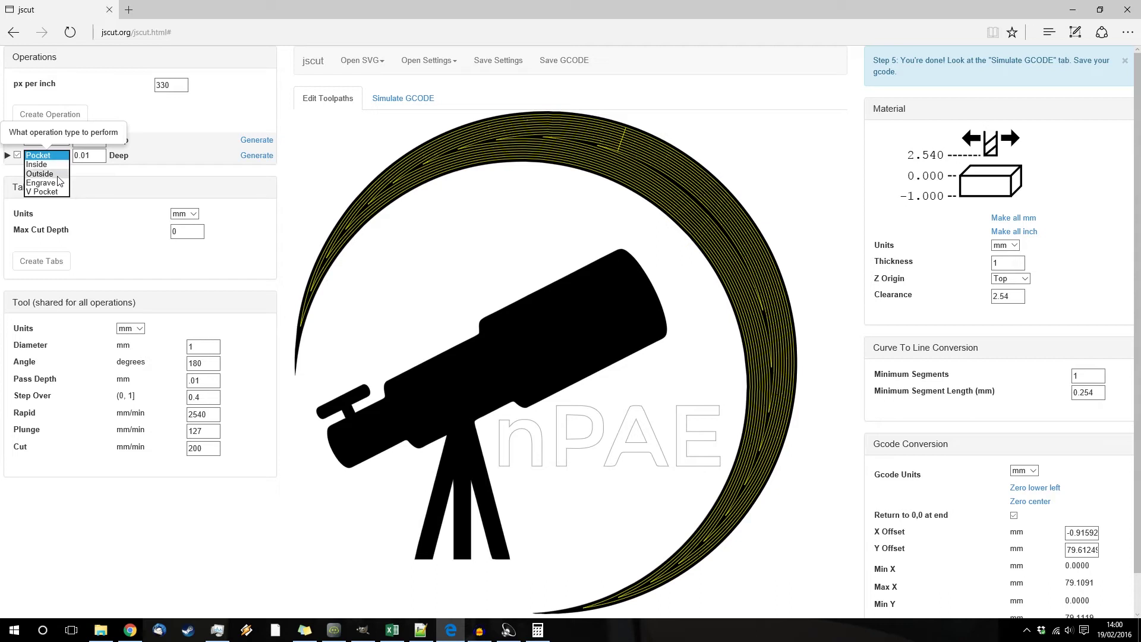
click(58, 183)
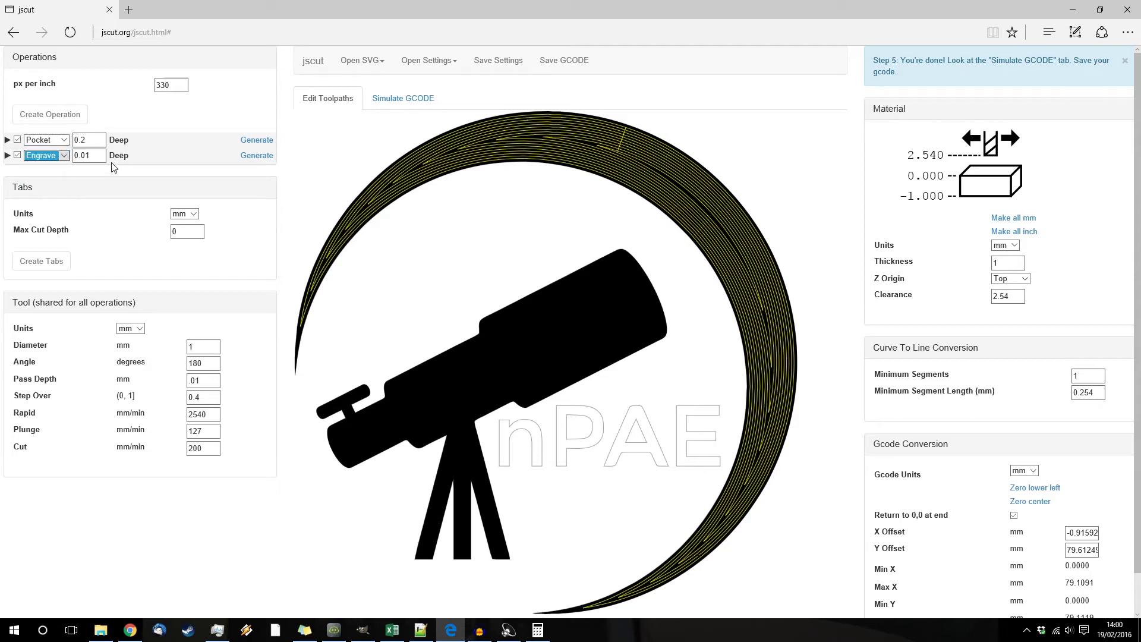
Make the crescent pocket 0.05 deep and the engrave 0.02 deep, then generate and simulate the cut.
double_click(87, 139)
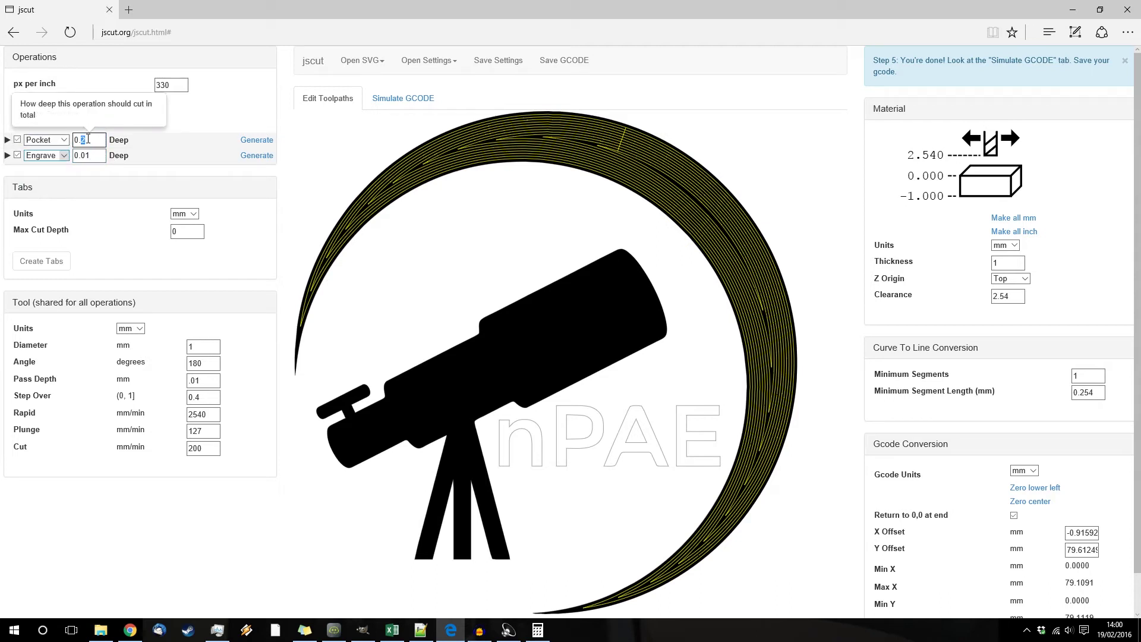
text(05)
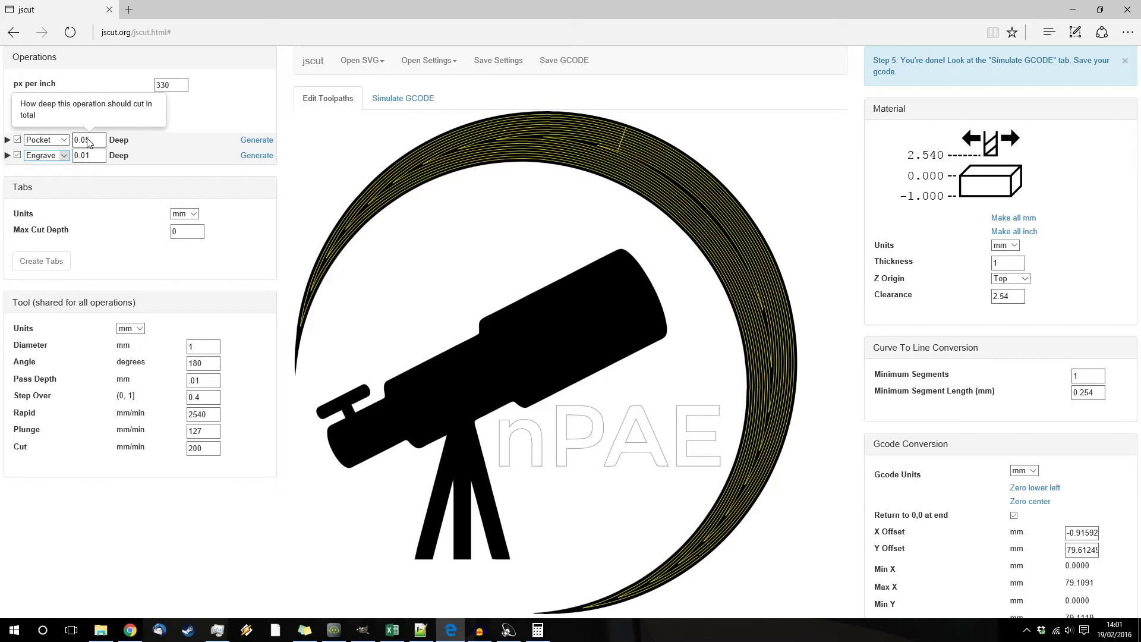
click(86, 156)
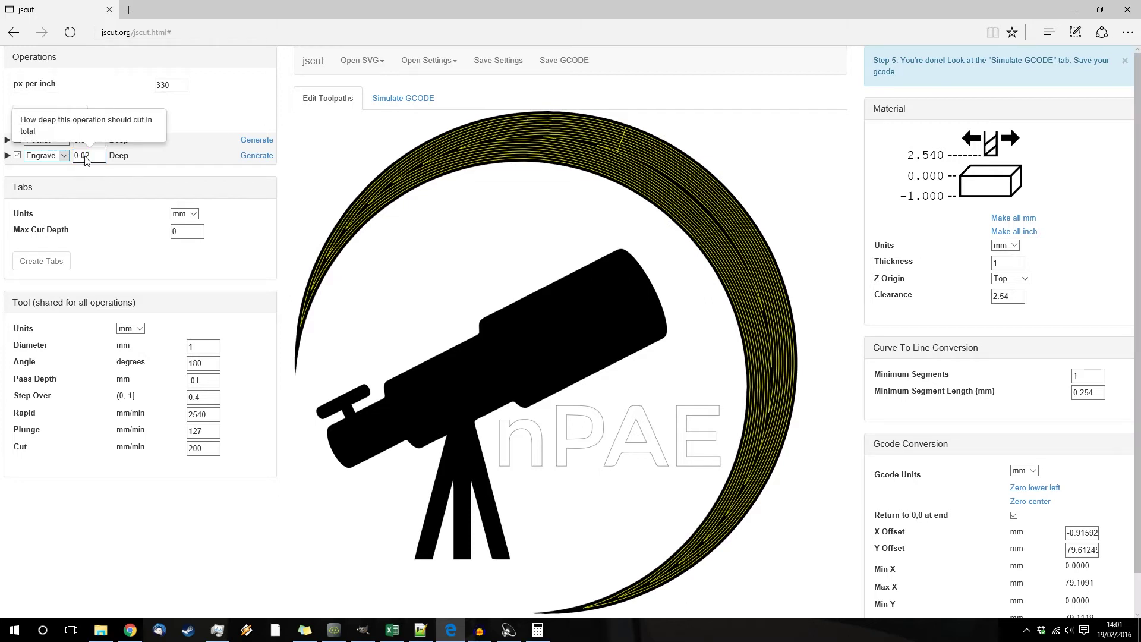
click(259, 157)
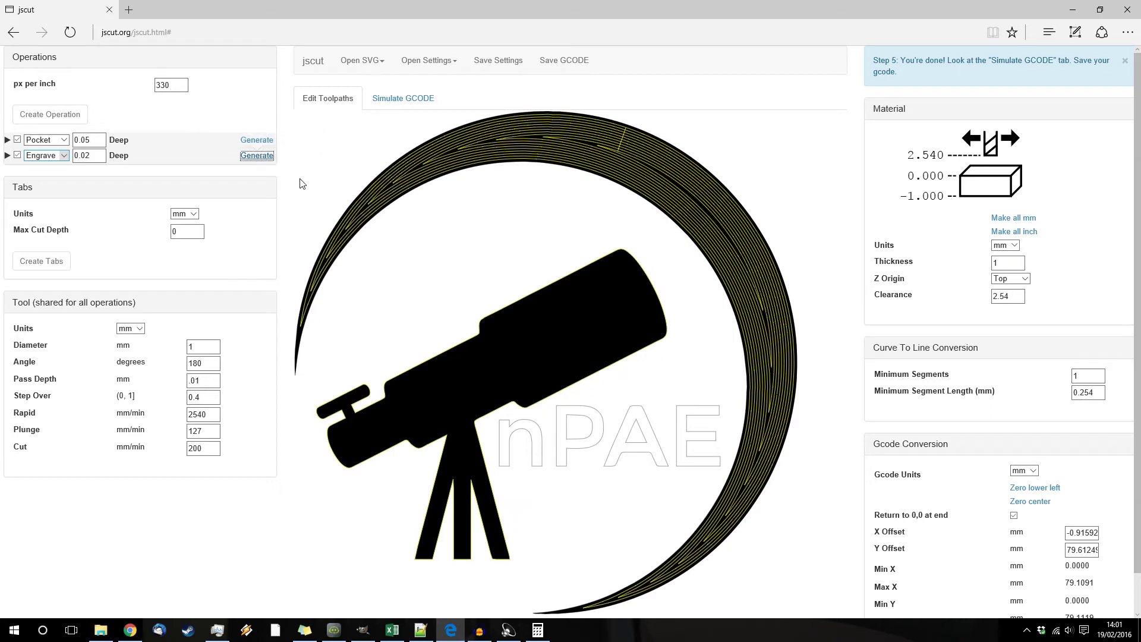
click(432, 99)
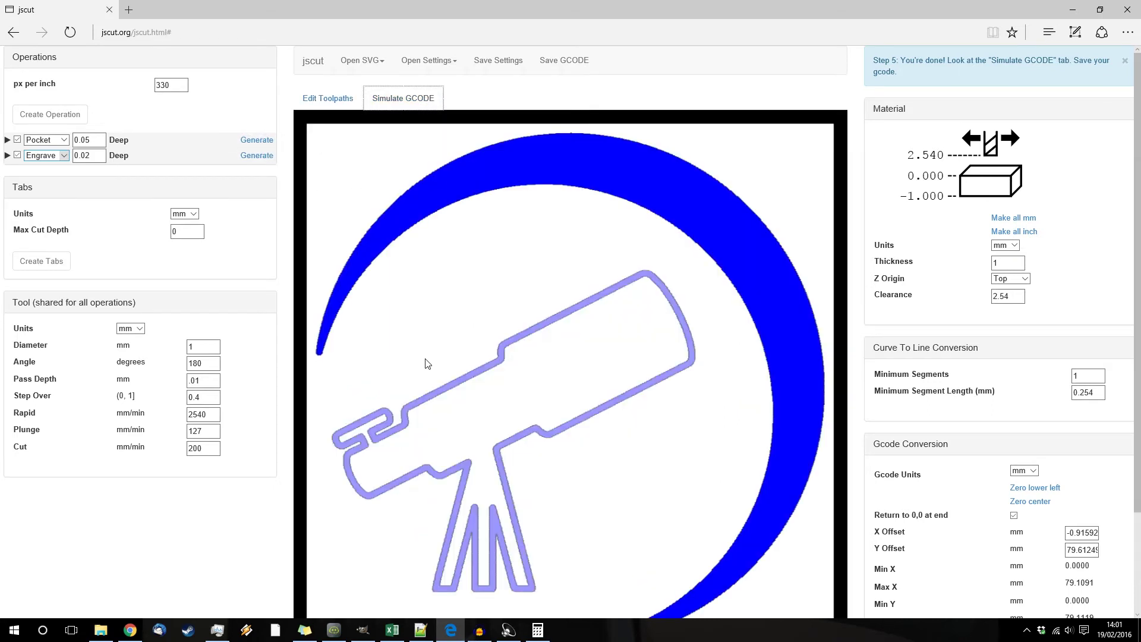
Scroll through the simulation view, then return to editing toolpaths.
scroll(425, 365, down, 2)
scroll(437, 214, up, 2)
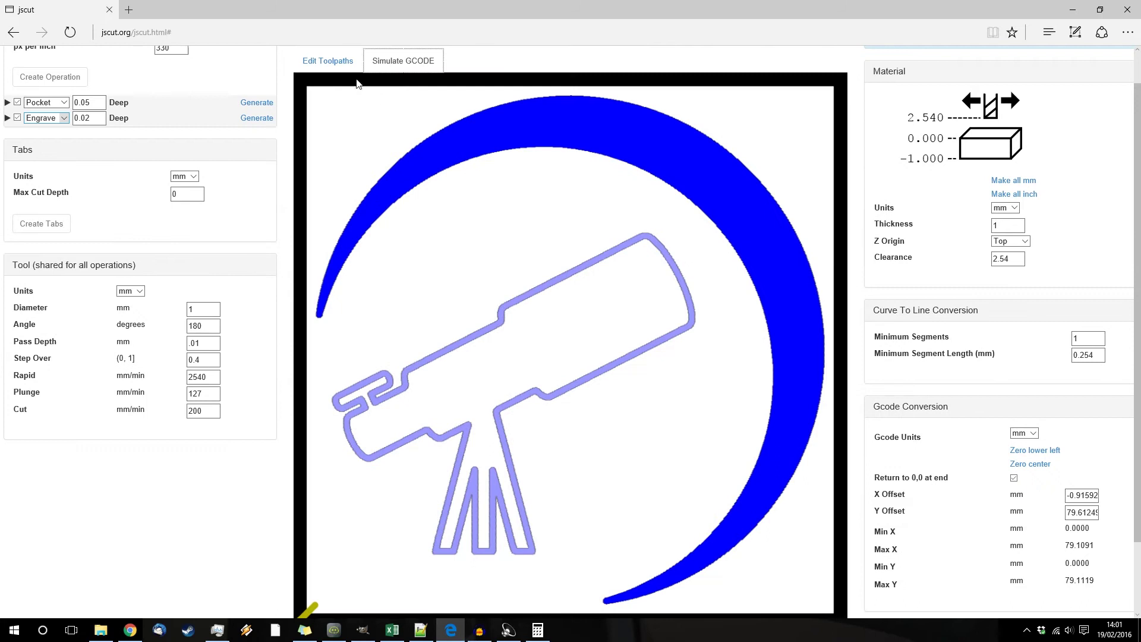
click(351, 67)
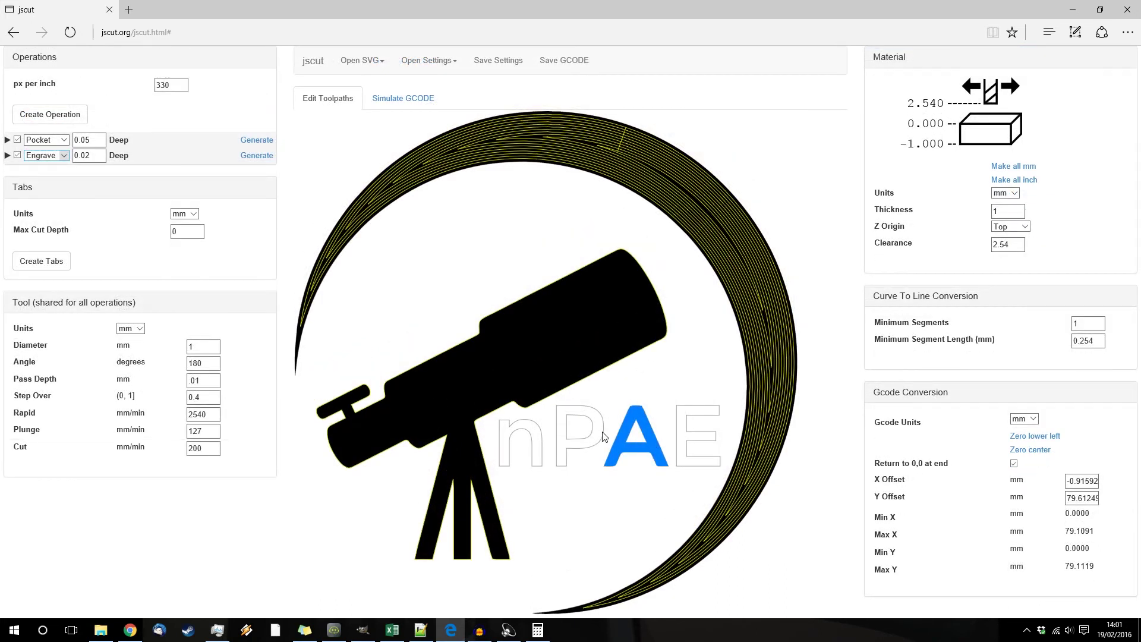
Add the letters P, n and E to the selected nPAE letters.
click(604, 434)
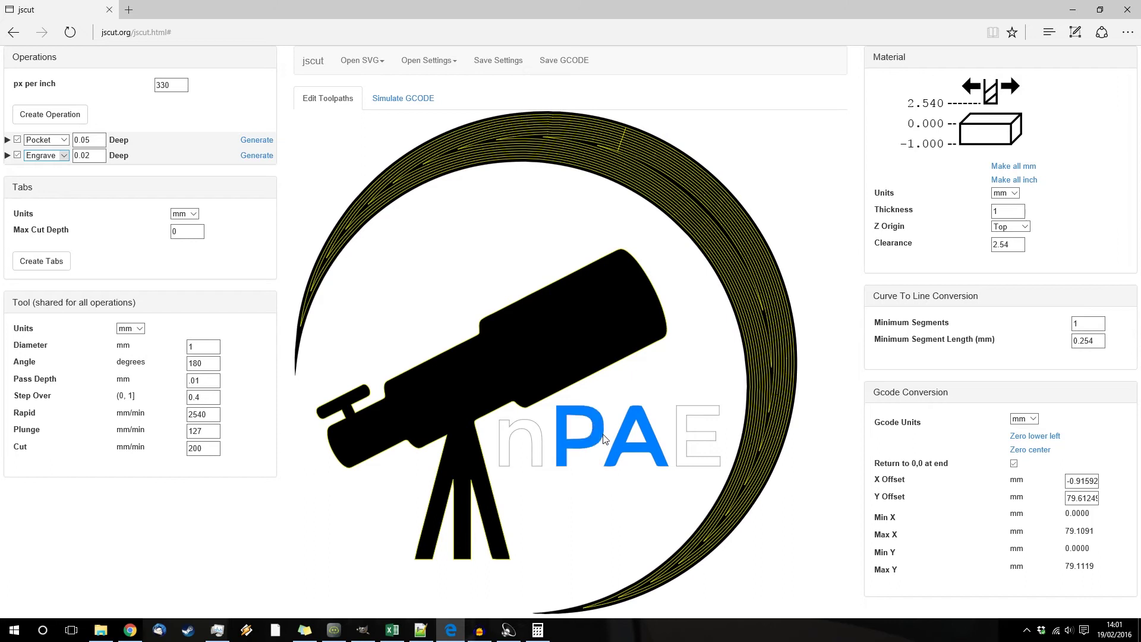
click(541, 458)
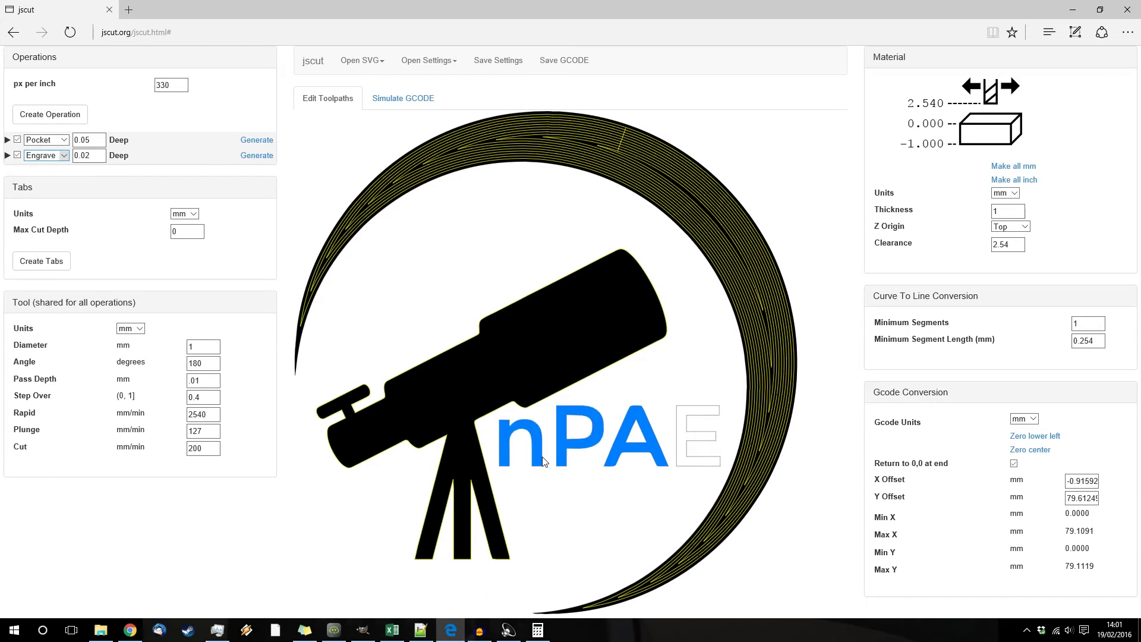
click(679, 436)
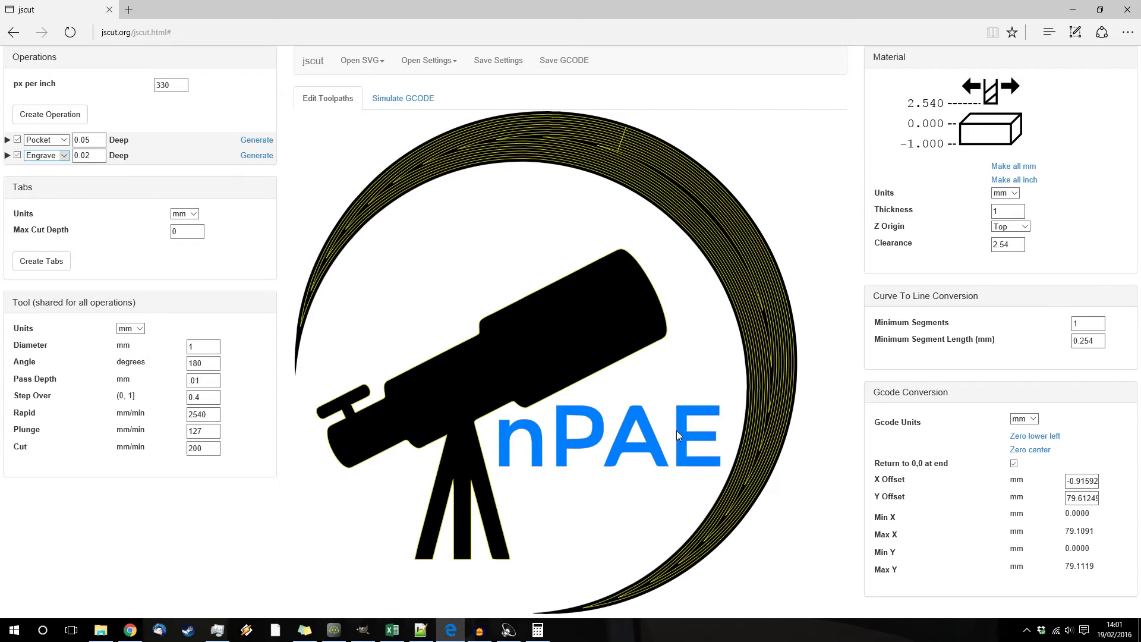
Create a third operation for the letters, keeping its type as Pocket.
click(64, 120)
click(60, 172)
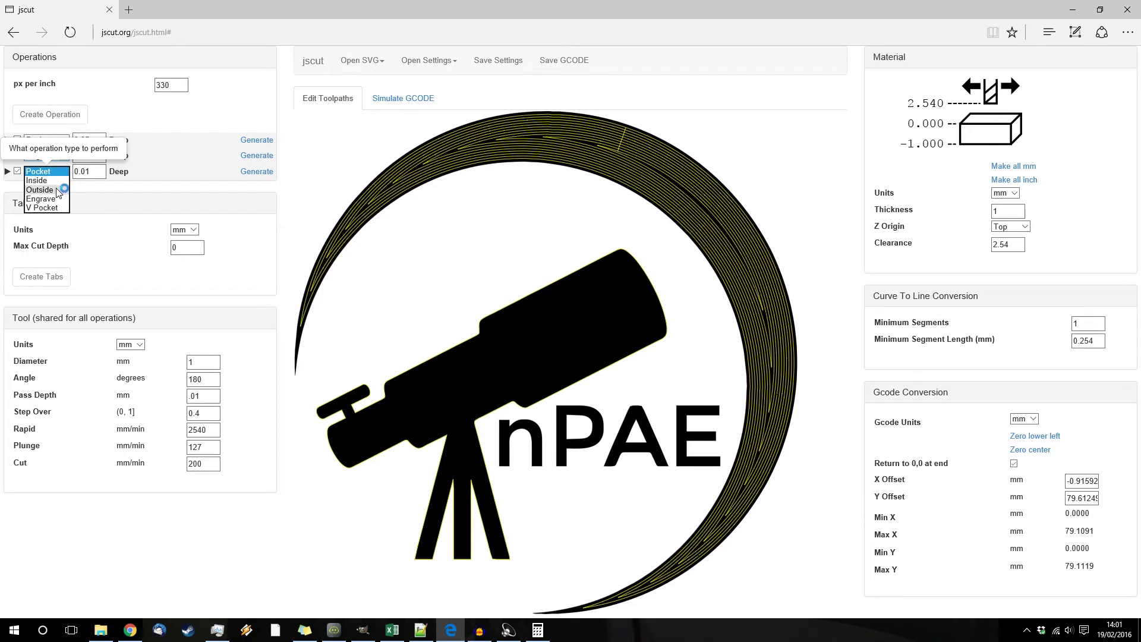
click(46, 171)
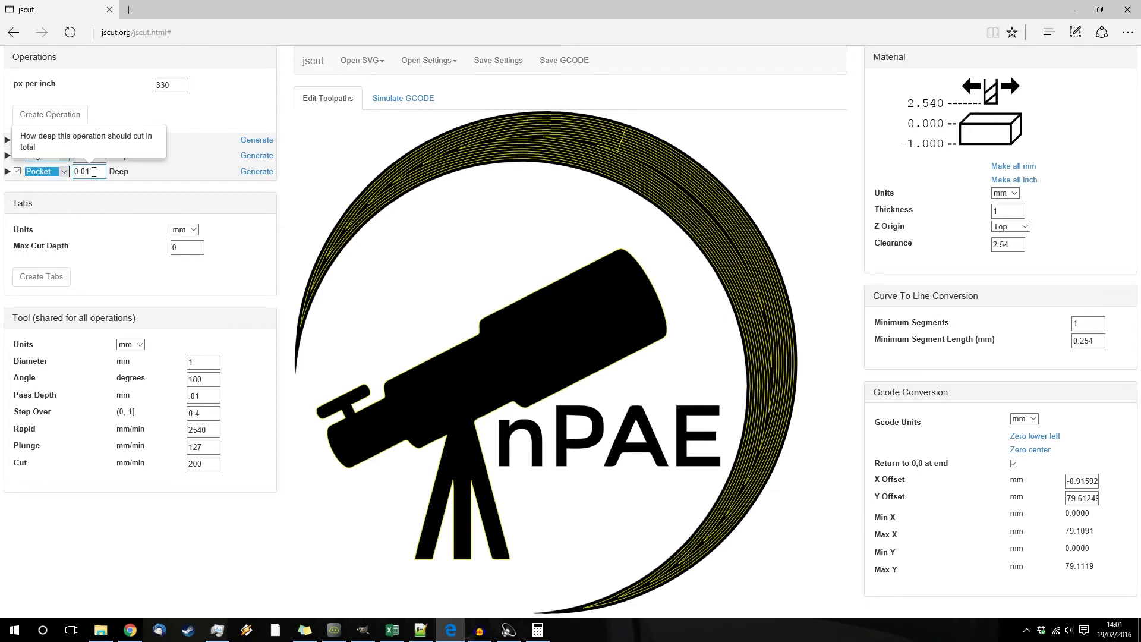
Enter 0.03 as the depth of the letters pocket and the crescent pocket.
click(94, 172)
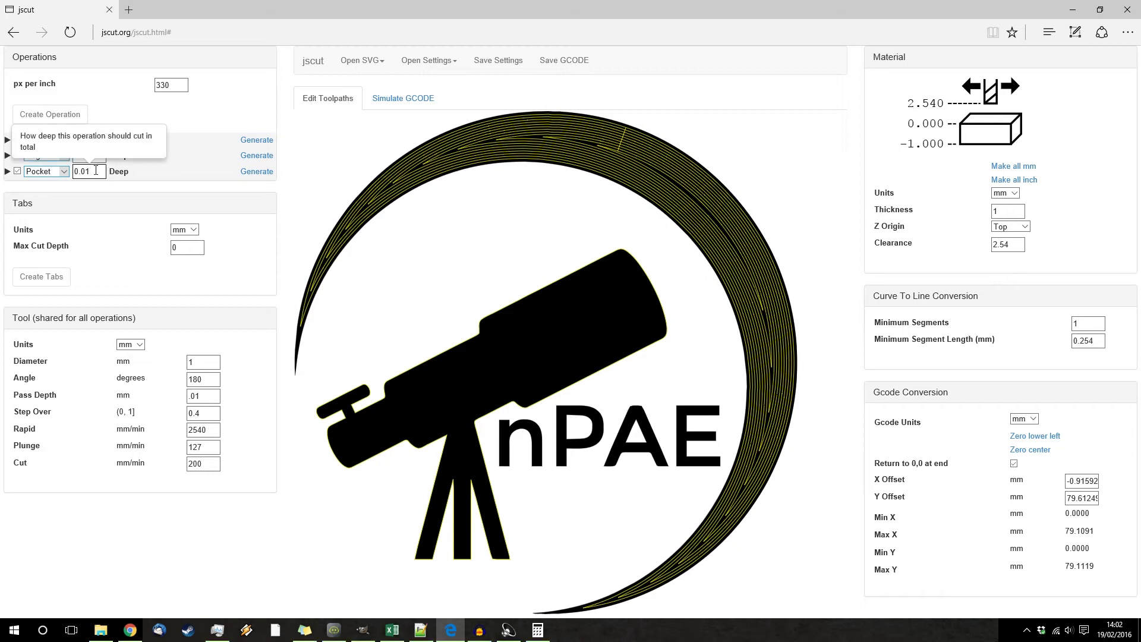
double_click(90, 172)
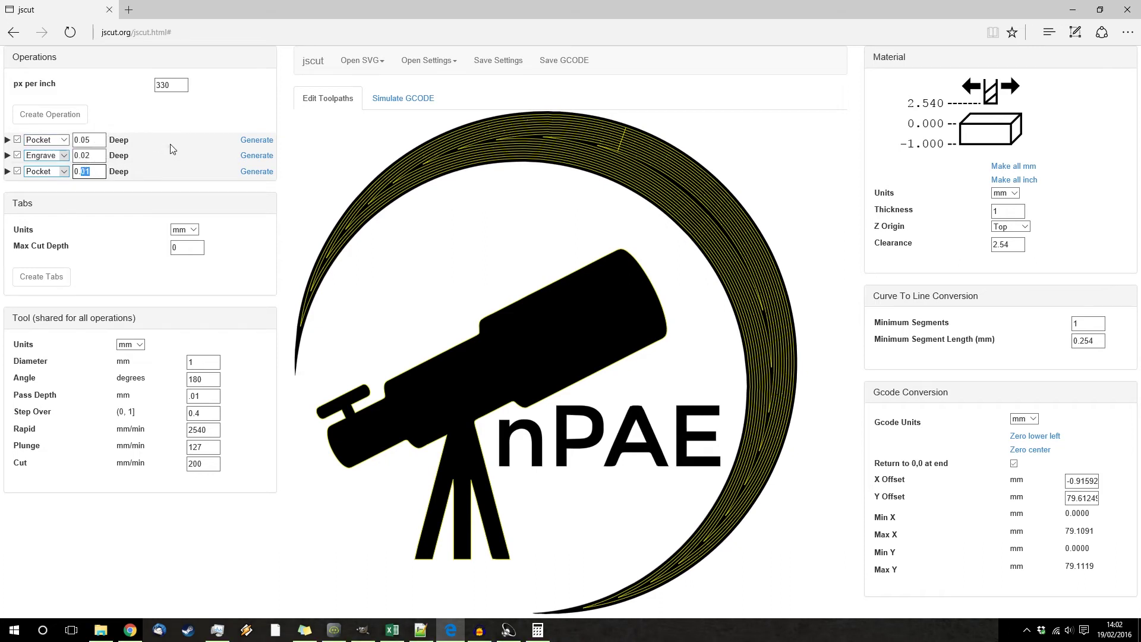
text(3)
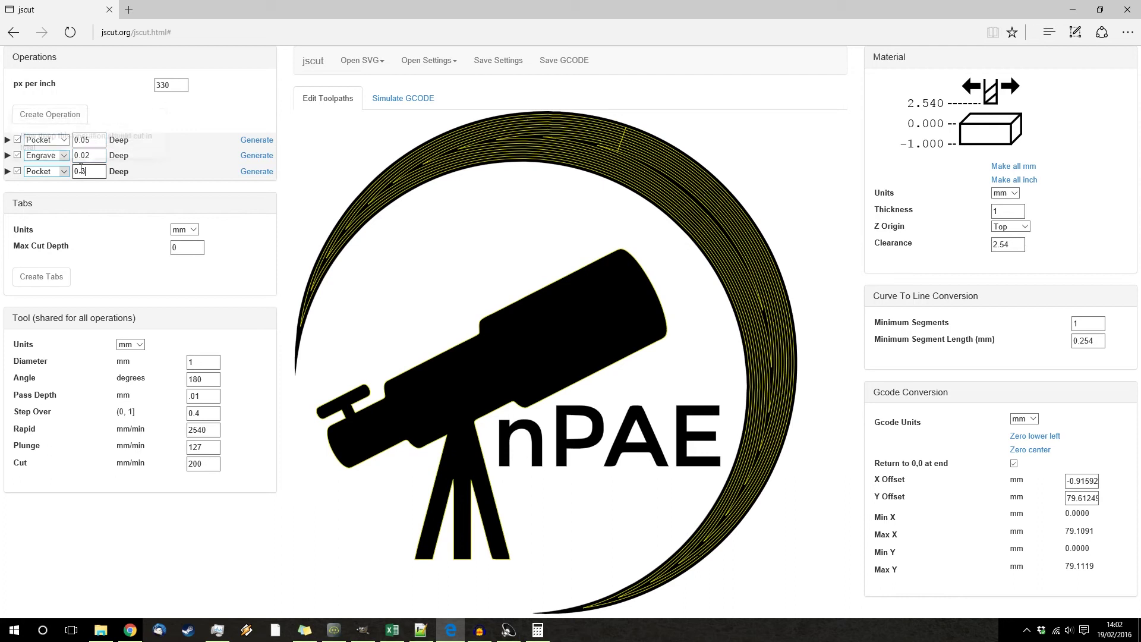
double_click(92, 141)
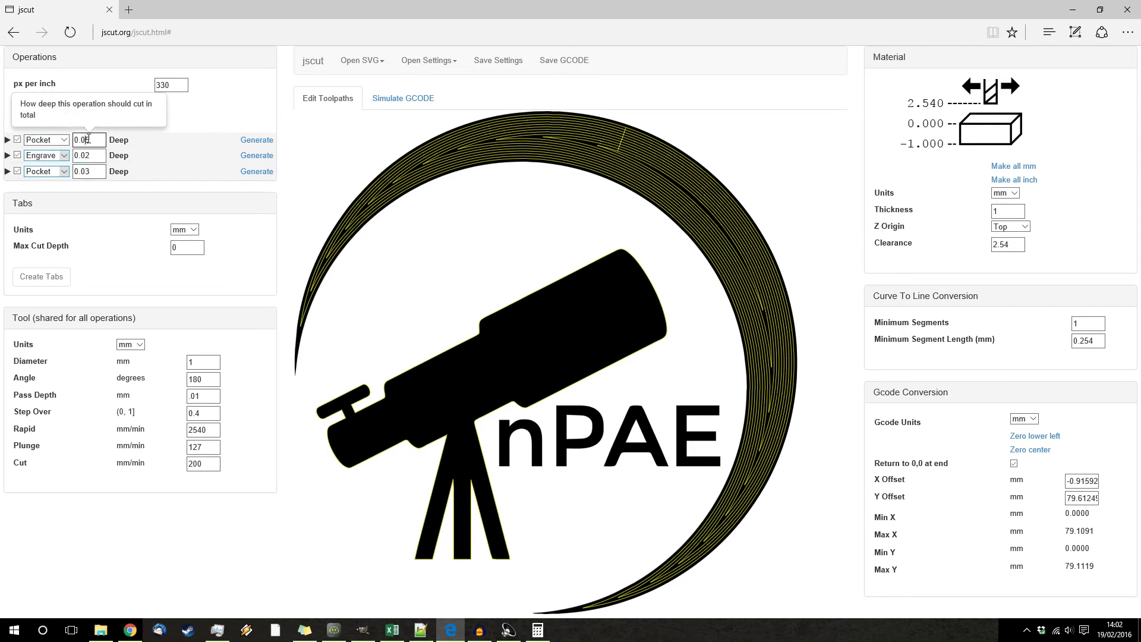
text(0.03)
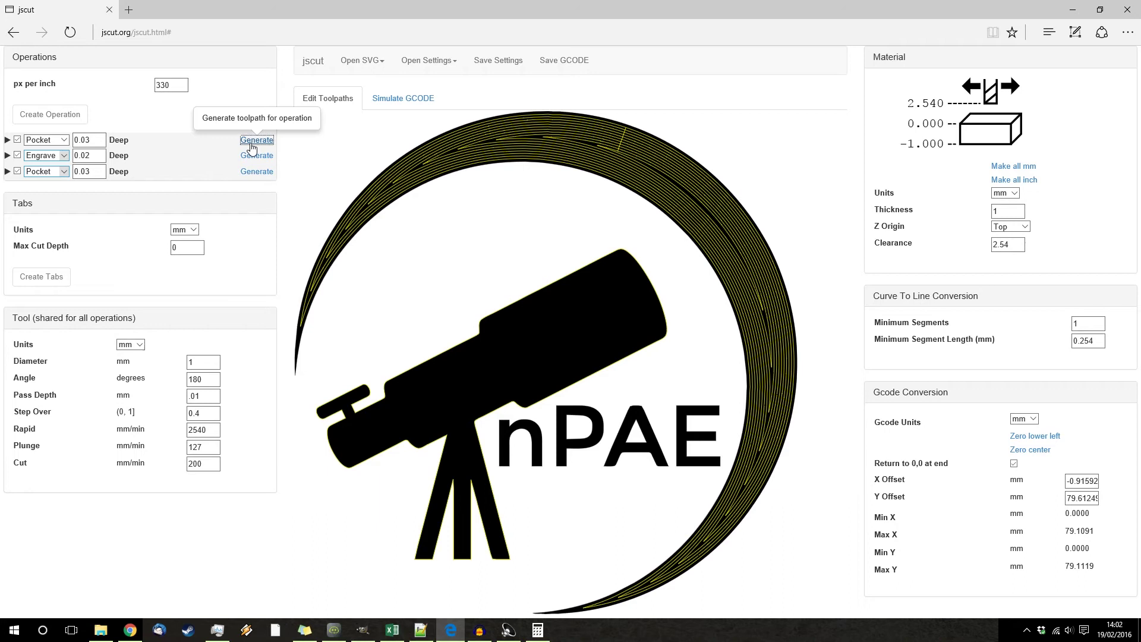
Generate the nPAE letter pockets and inspect the full logo in the G-code simulation.
click(256, 172)
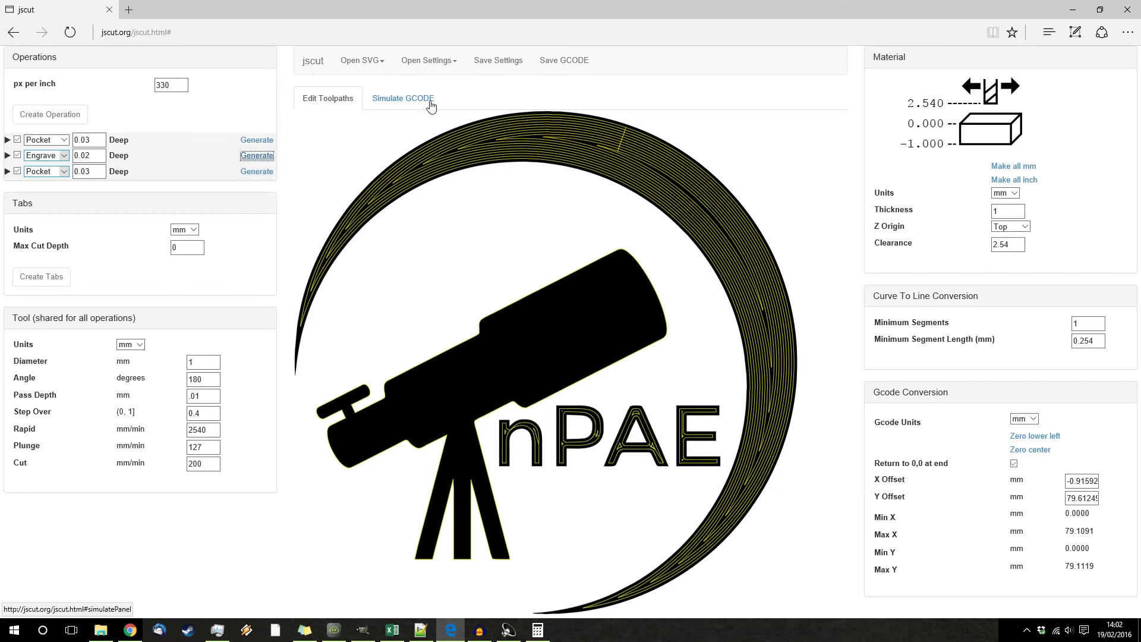
click(405, 99)
scroll(863, 189, down, 2)
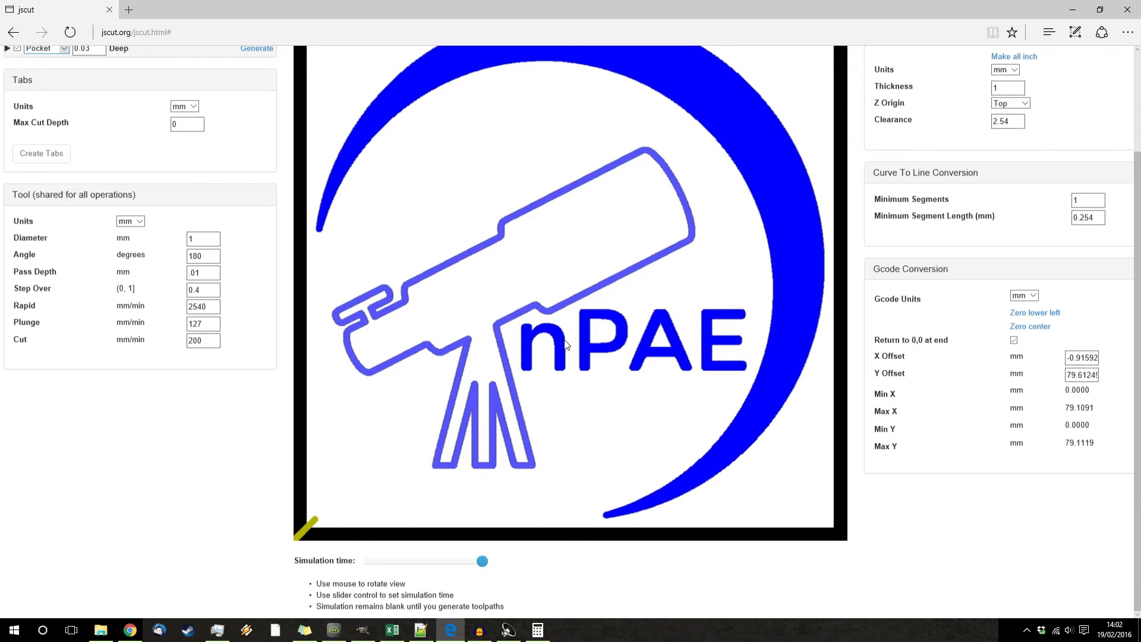
scroll(451, 259, up, 2)
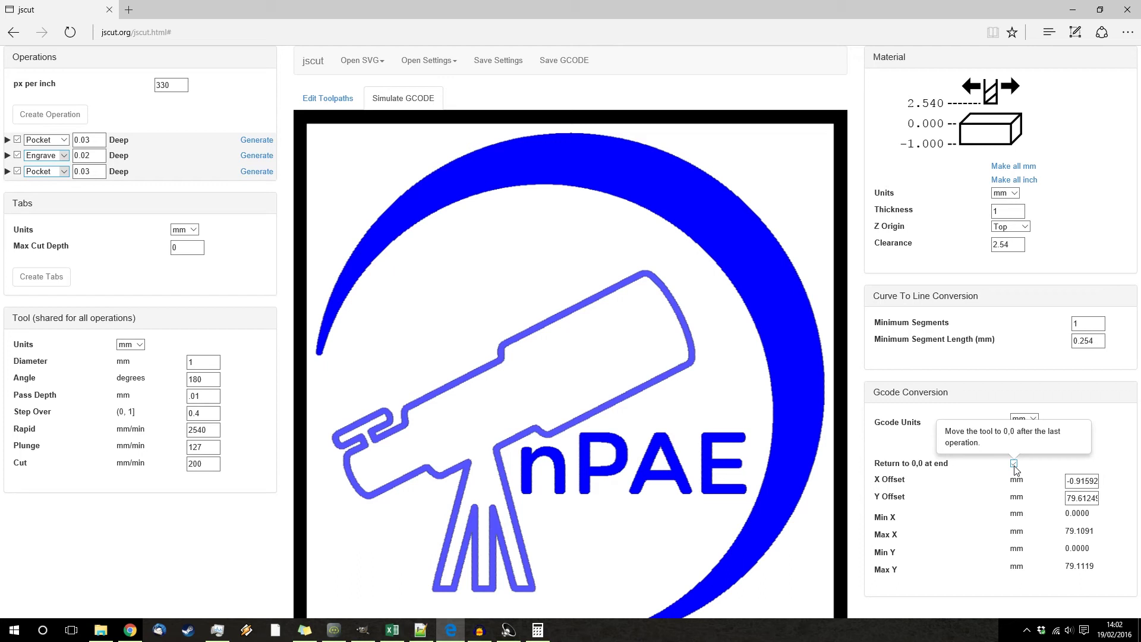
Download the G-code as gcode (1).gcode and open its Downloads folder.
click(564, 61)
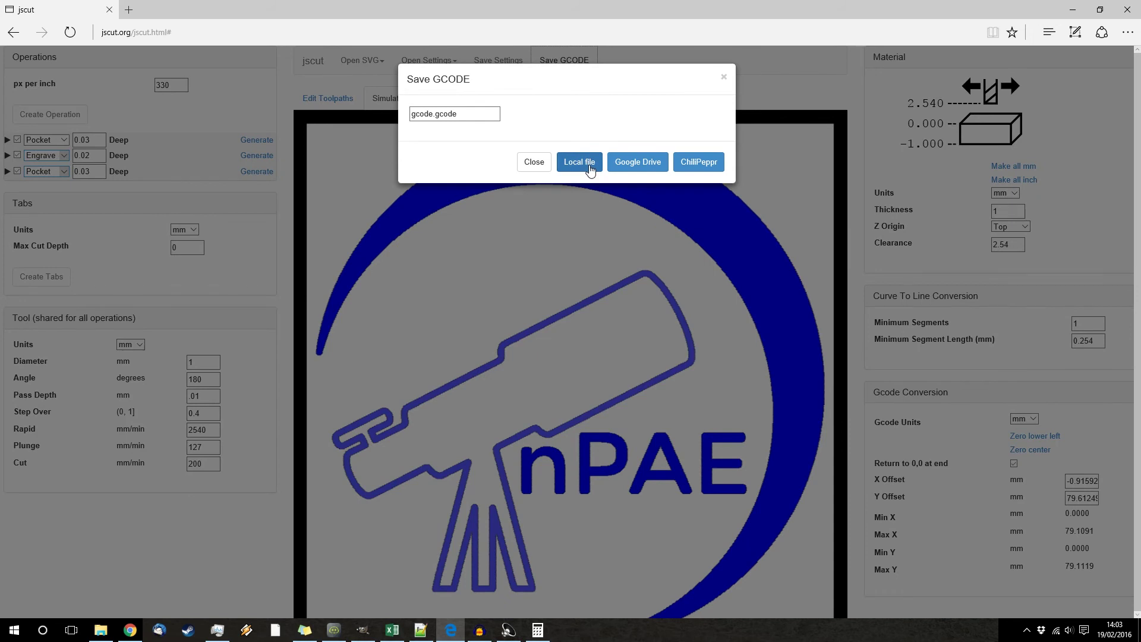
click(589, 166)
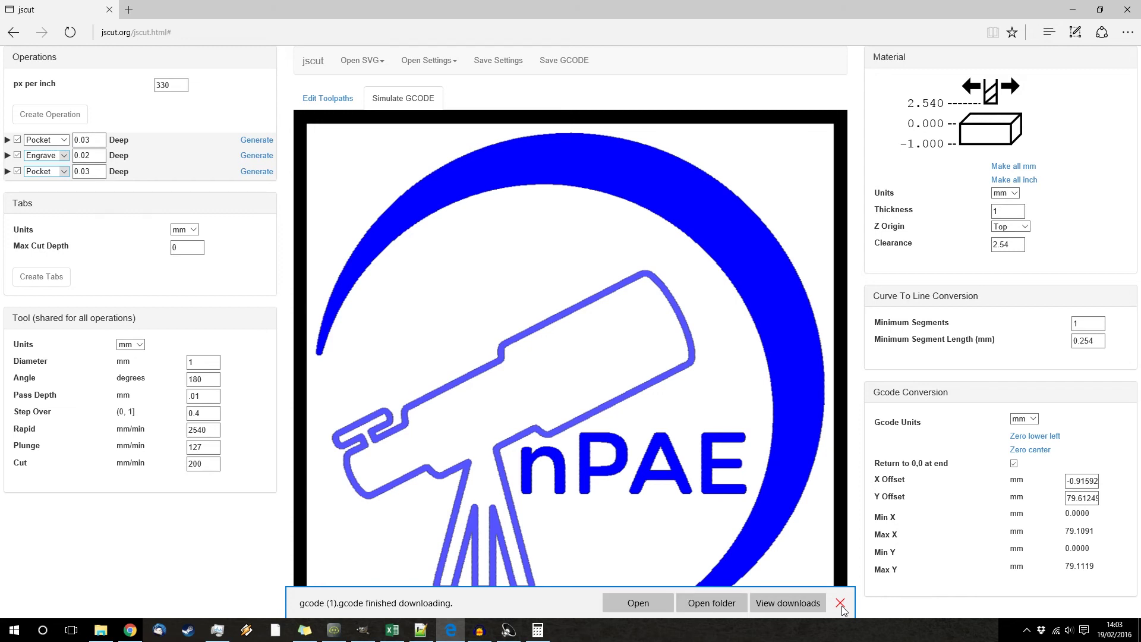
click(711, 603)
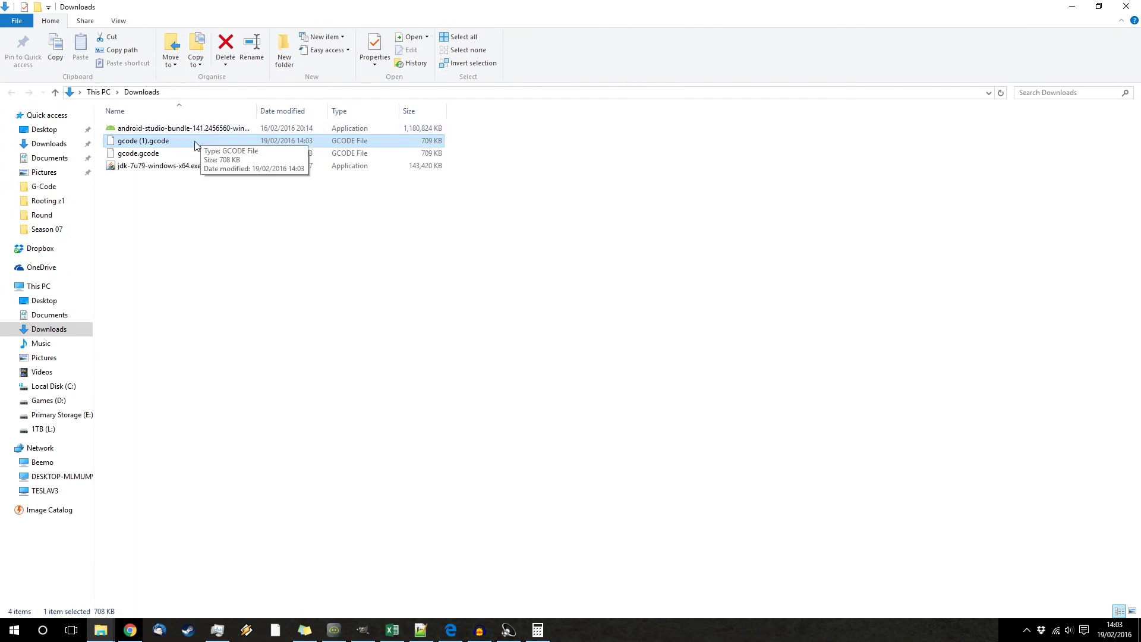
Delete the duplicate gcode (1).gcode and open gcode.gcode in Notepad++.
key(Delete)
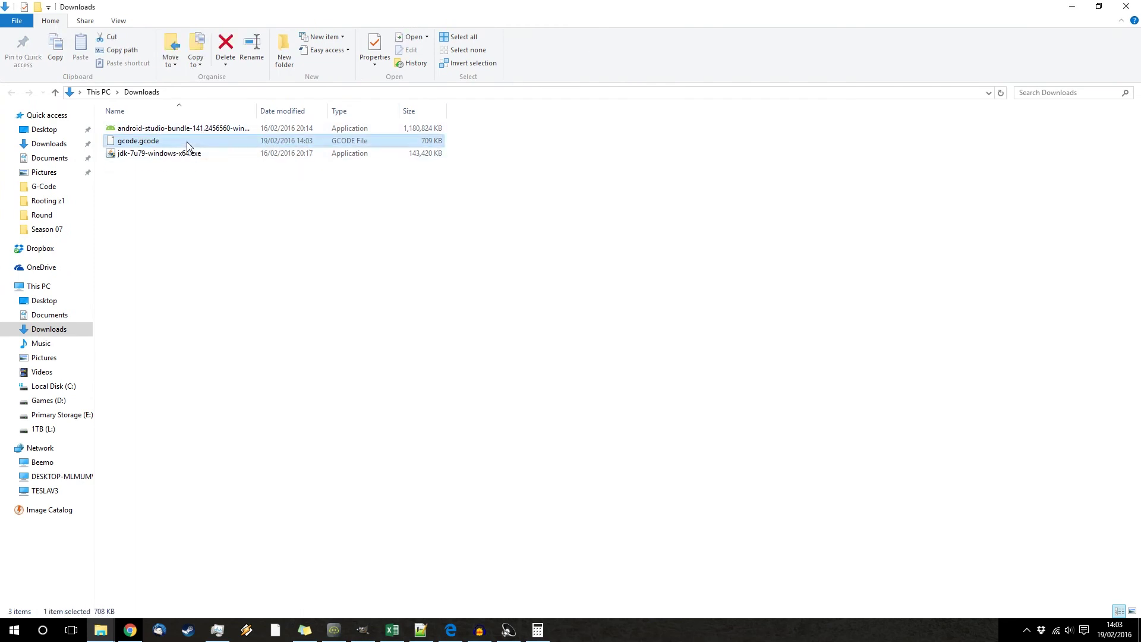
right_click(186, 142)
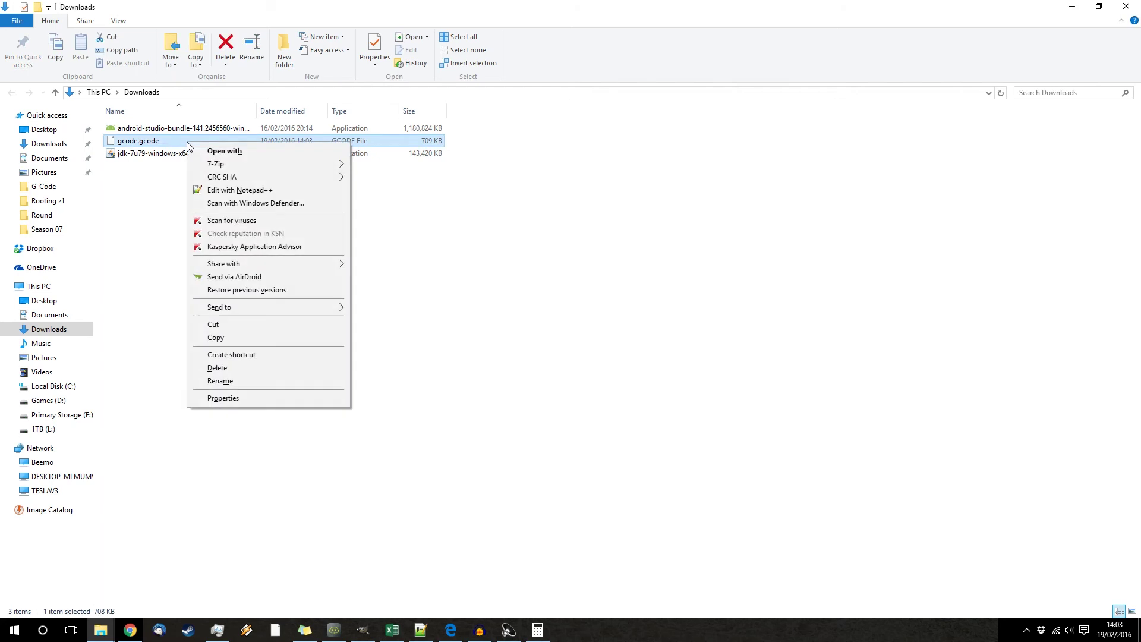
click(290, 191)
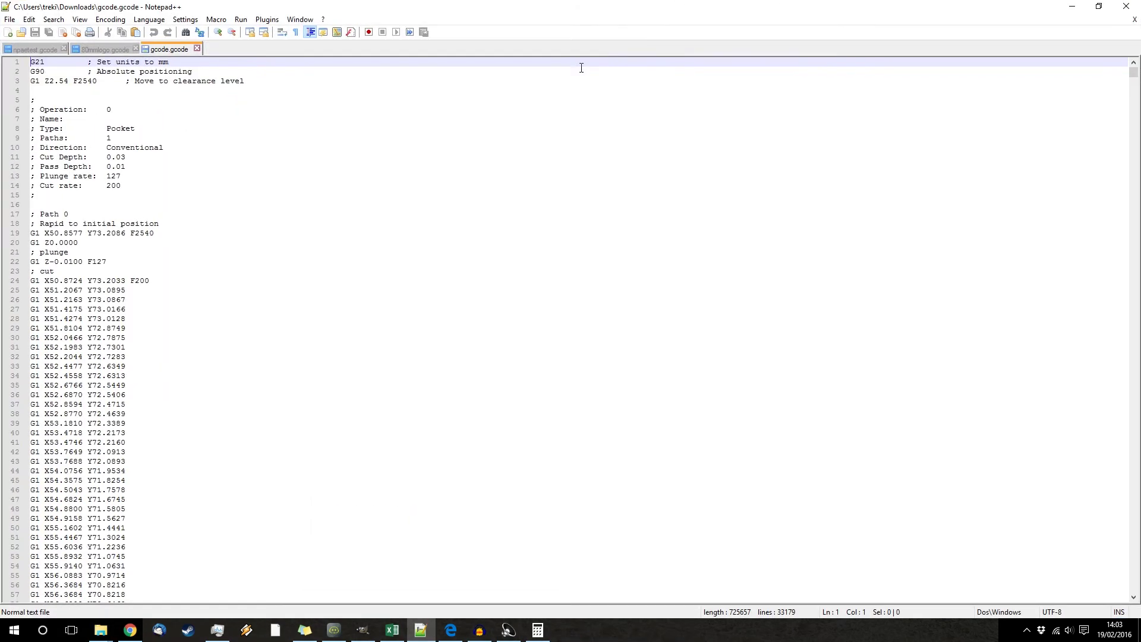
Close the npaetest and 80mmlogo tabs and paste the M3 and G4 S3 lines at the top.
click(66, 48)
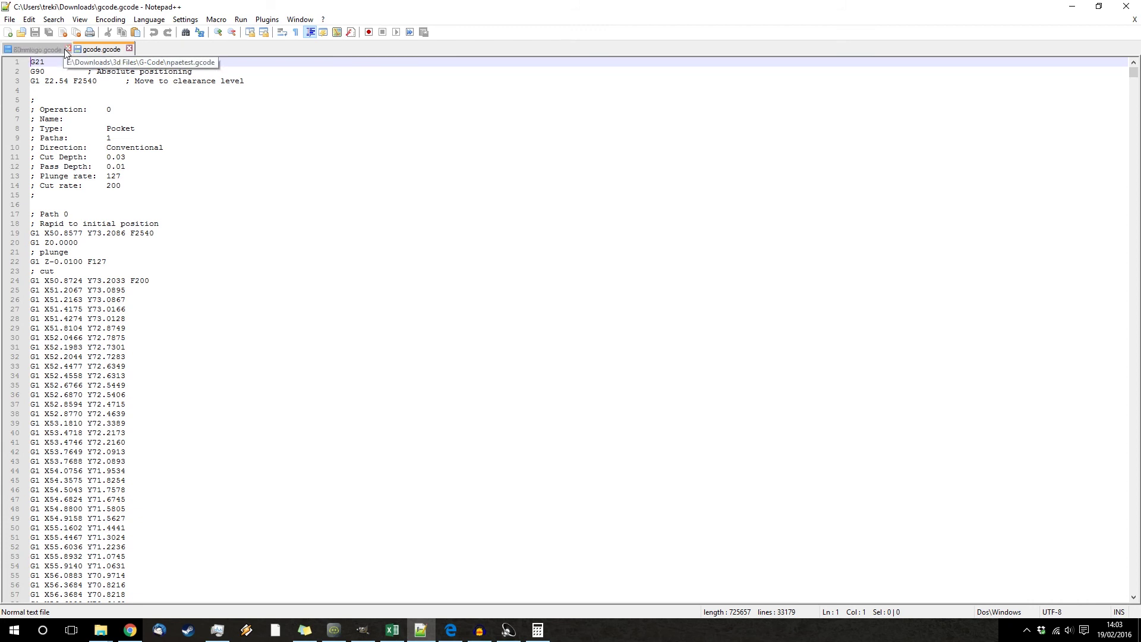
click(67, 48)
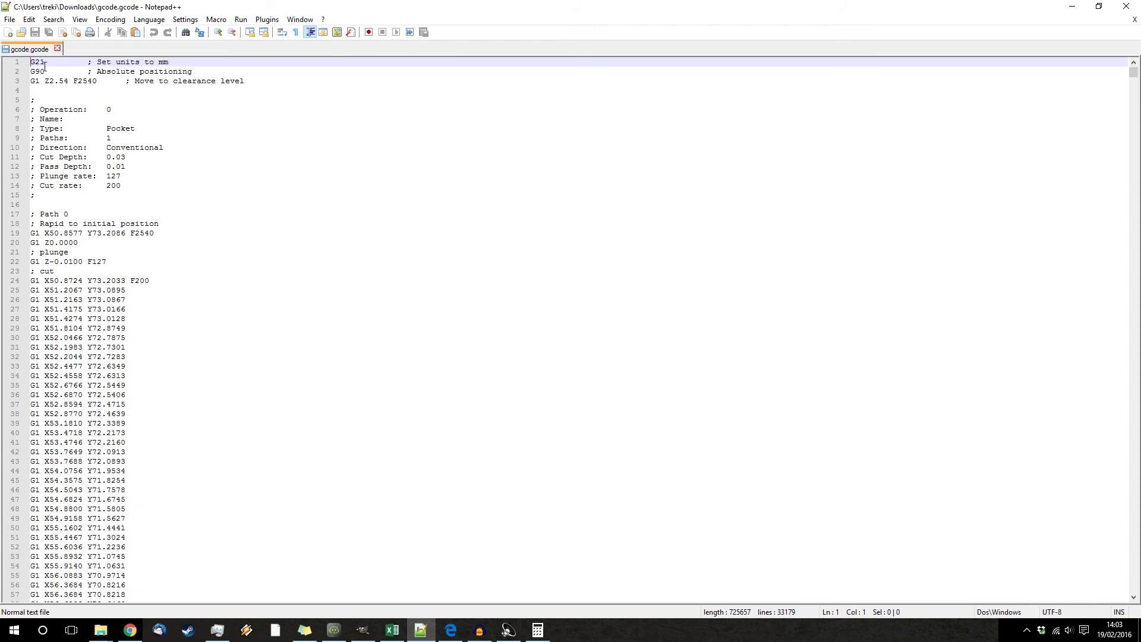
key(Return)
key(Up)
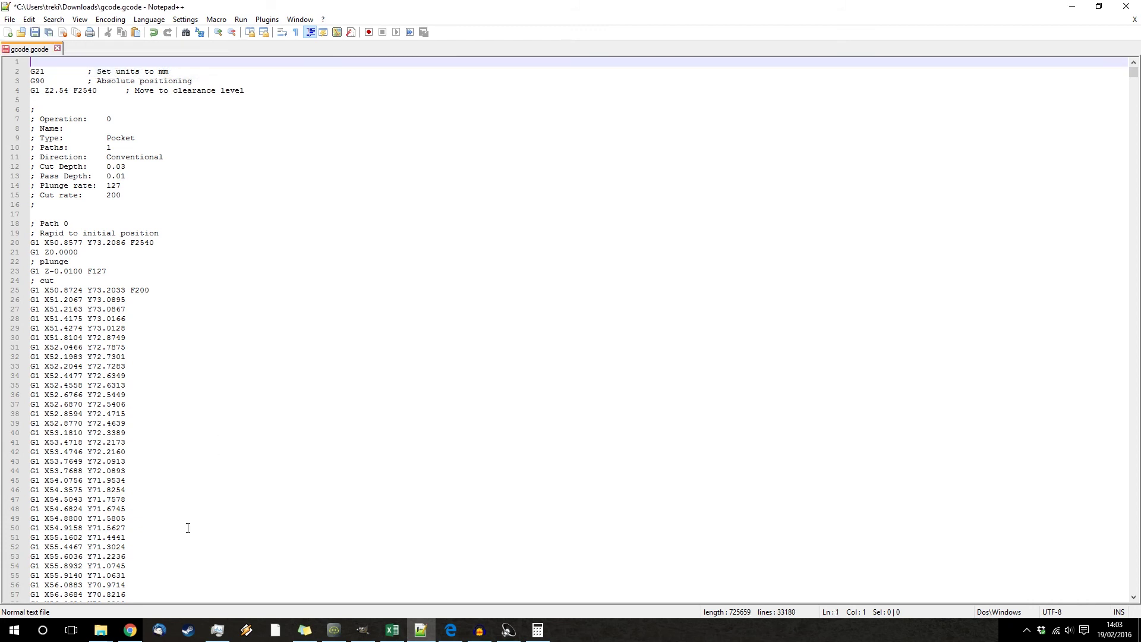
click(130, 630)
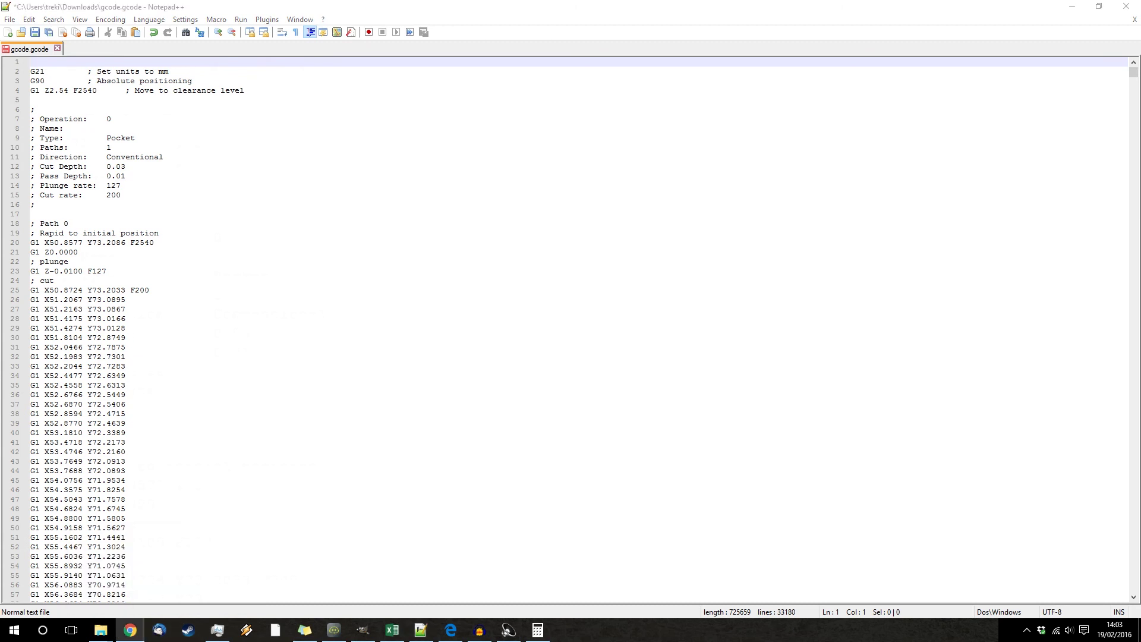
text(M3 S10000 ; set starting speed G4 S3  ;give it 3 seconds to start the brushless motor.)
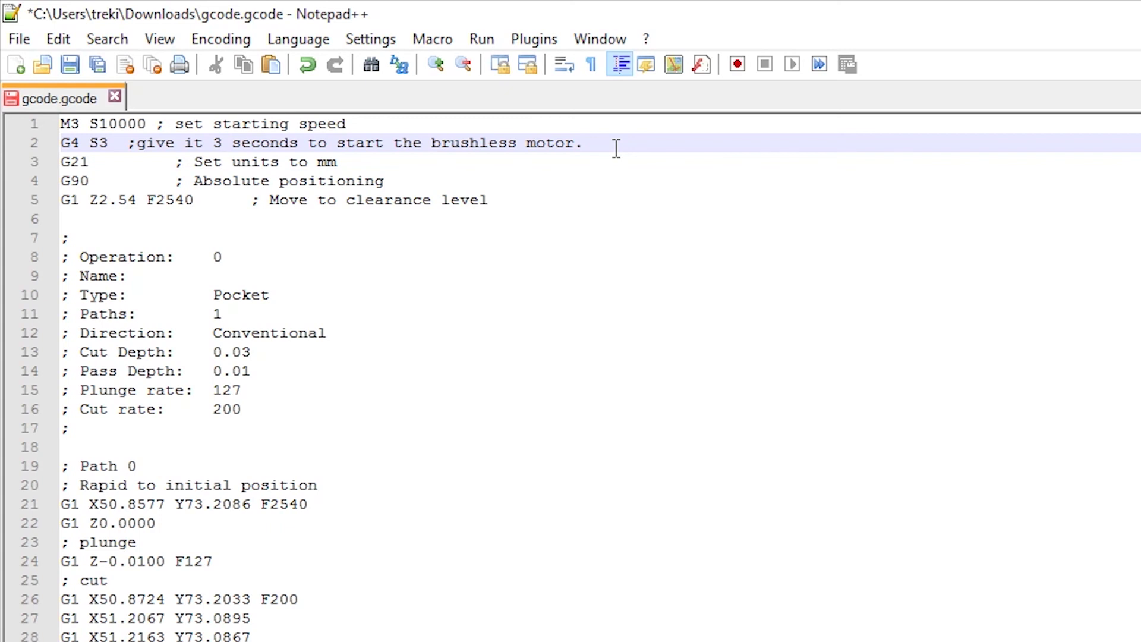
key(Return)
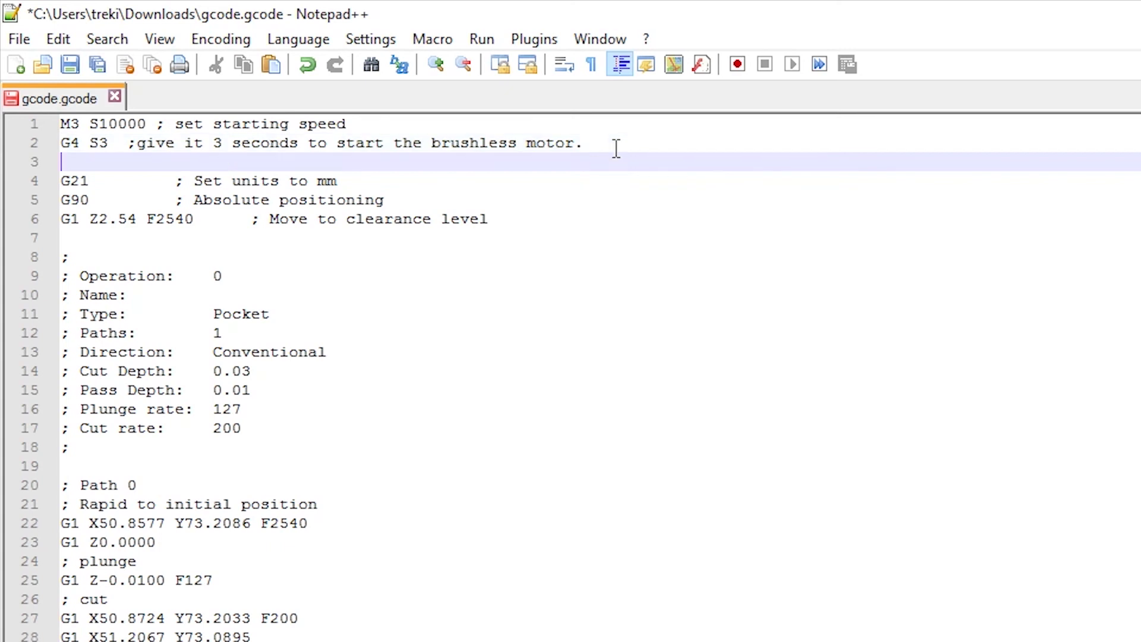
Add 'M106 ;Starts the fan' and change the spindle speed from S10000 to S11500.
text(M106)
key(Tab)
text(;Starts the fan)
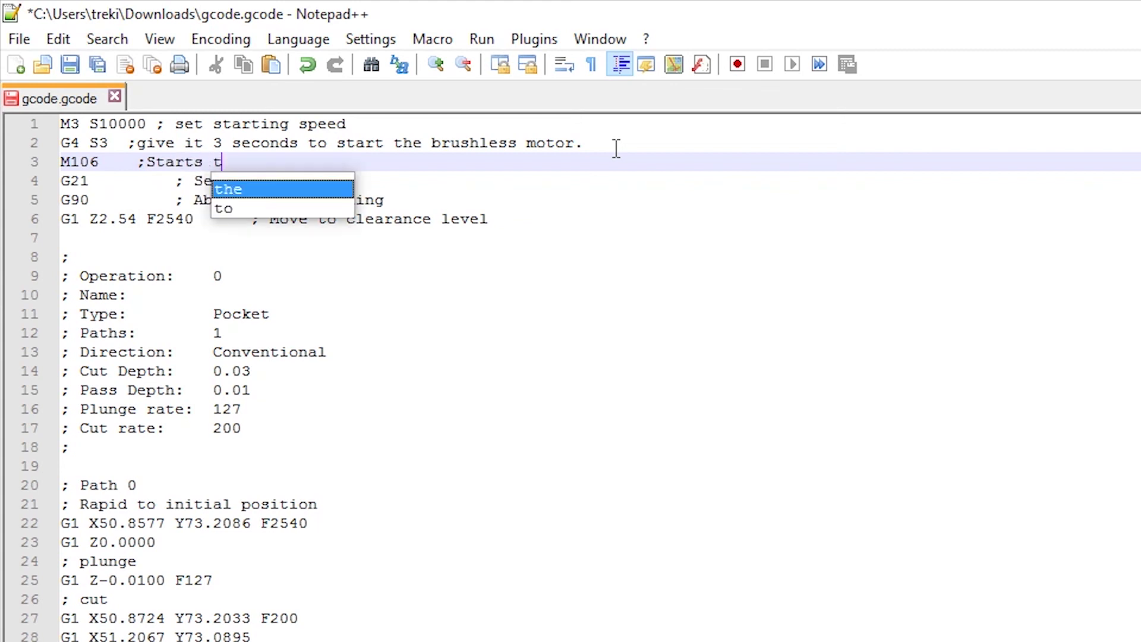
drag(126, 124, 110, 124)
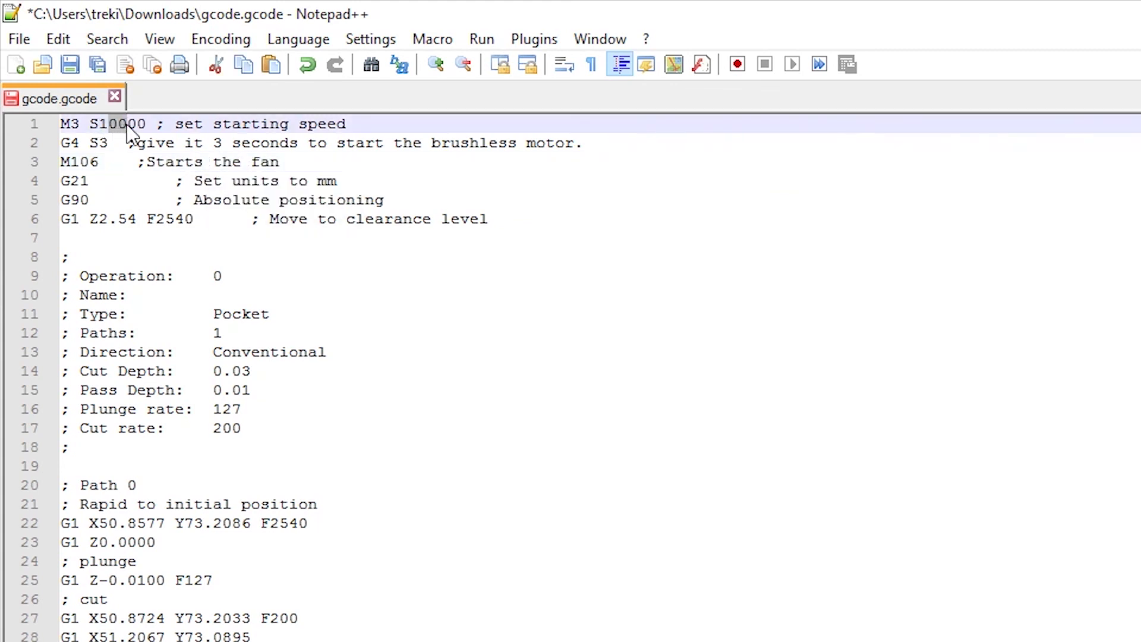
text(15)
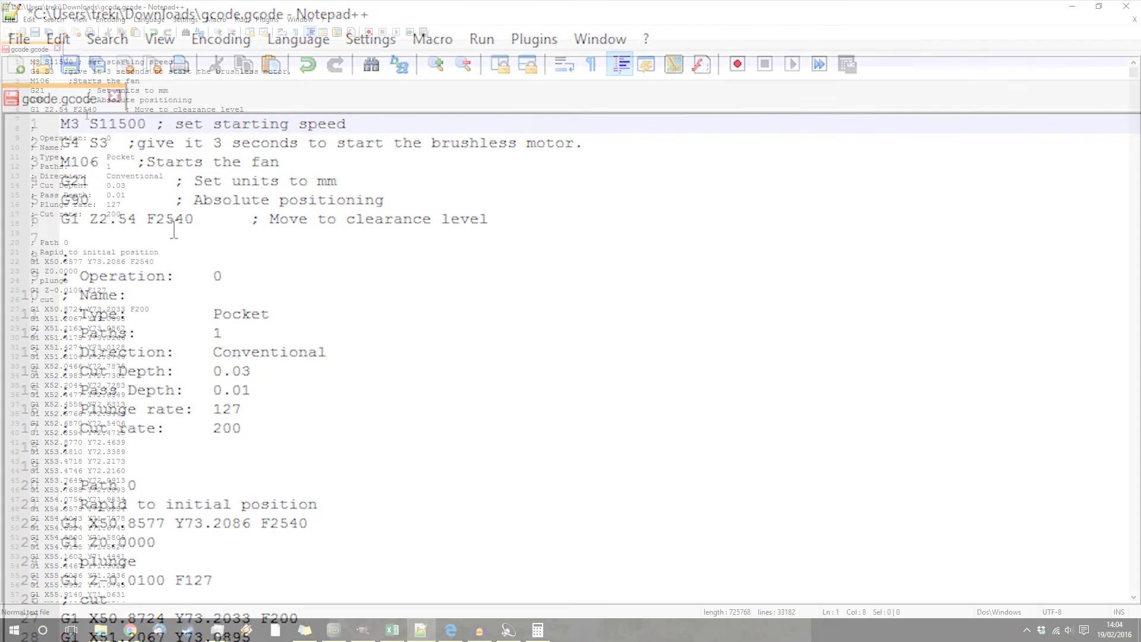
scroll(151, 226, down, 14)
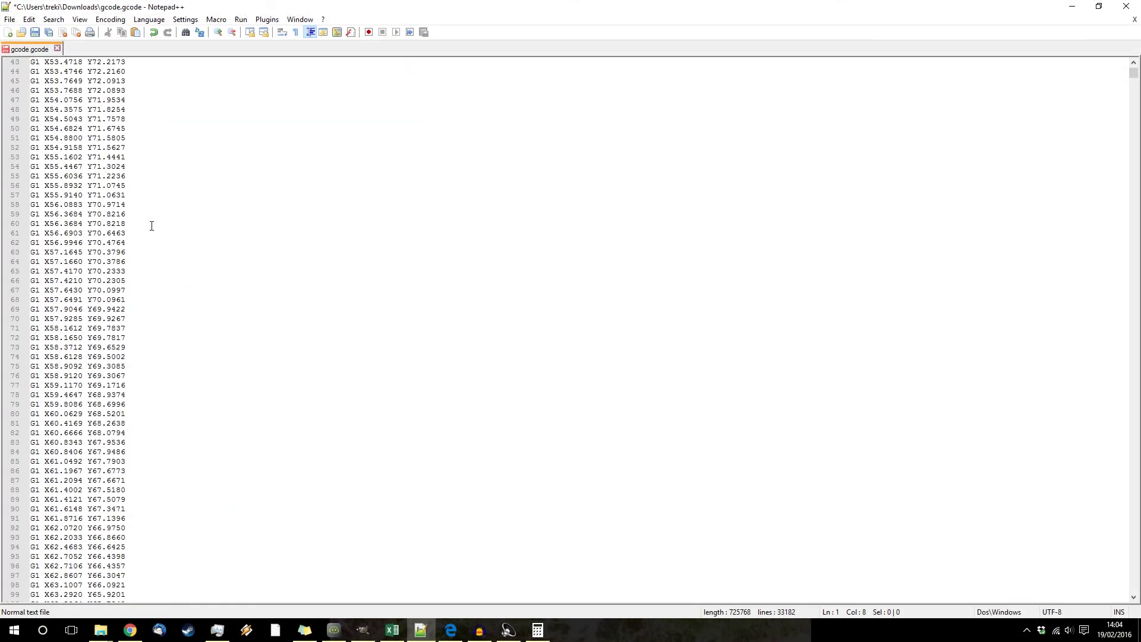
Delete the leftover partial comment on the file's last line.
drag(1130, 82, 1131, 587)
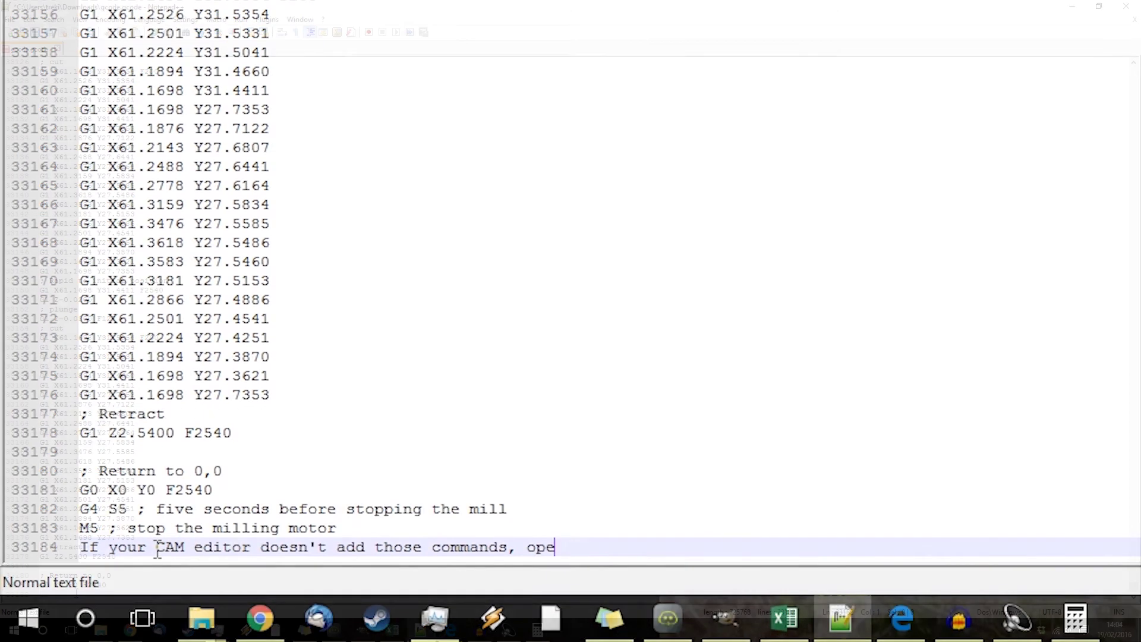
drag(556, 547, 48, 549)
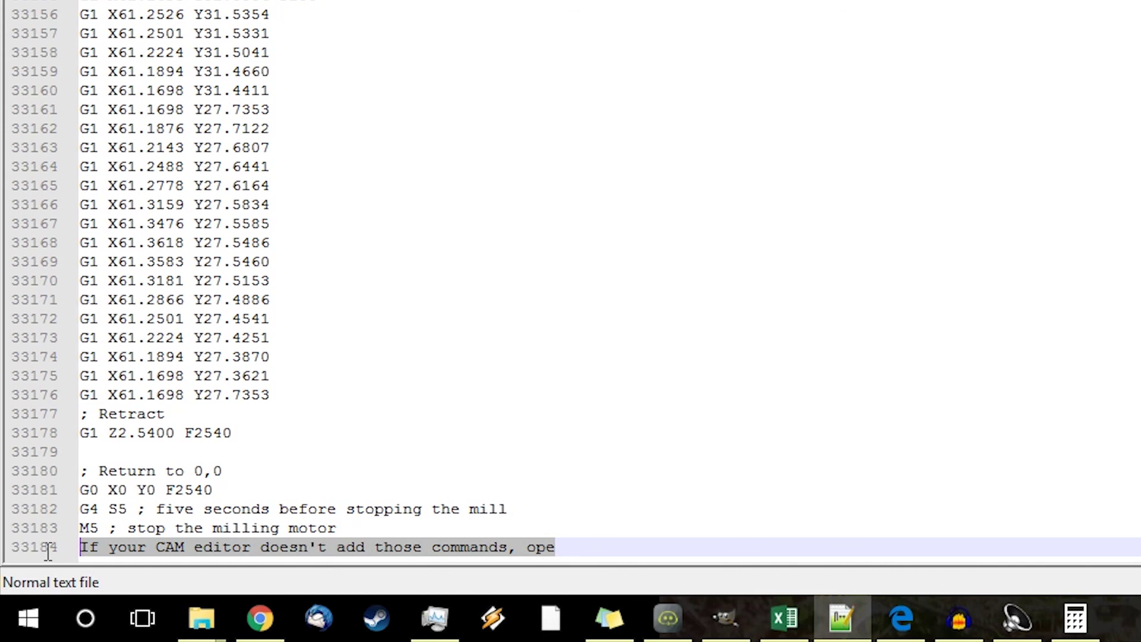
key(BackSpace)
key(BackSpace)
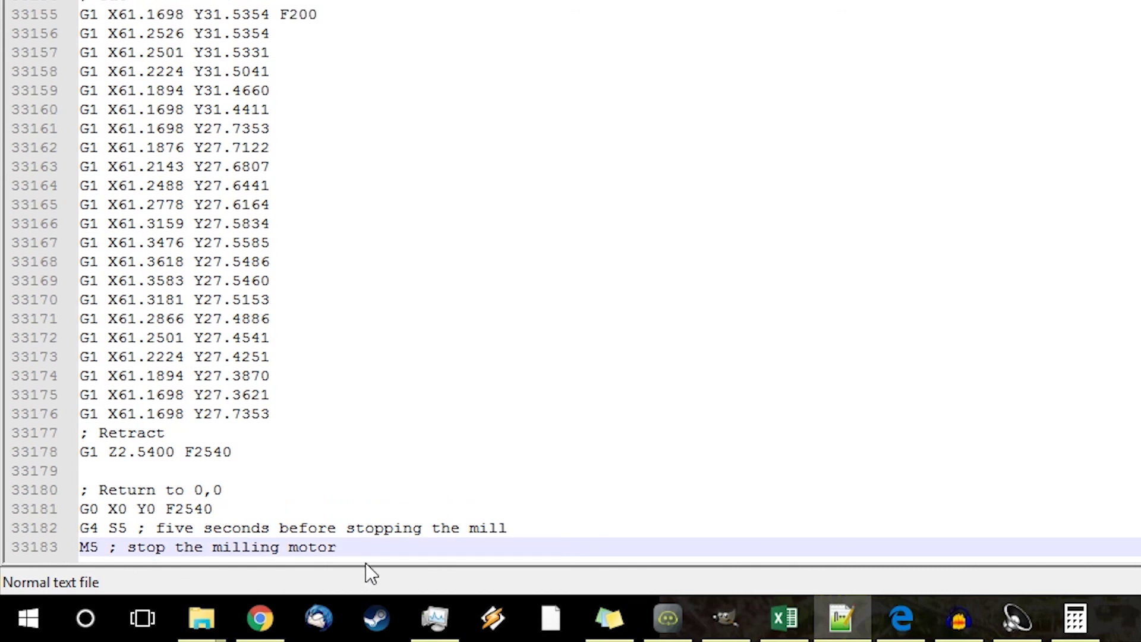
Add 'M107 ;Stop fan' after the M5 line, then save gcode.gcode and close Notepad++.
click(330, 509)
click(376, 548)
key(Return)
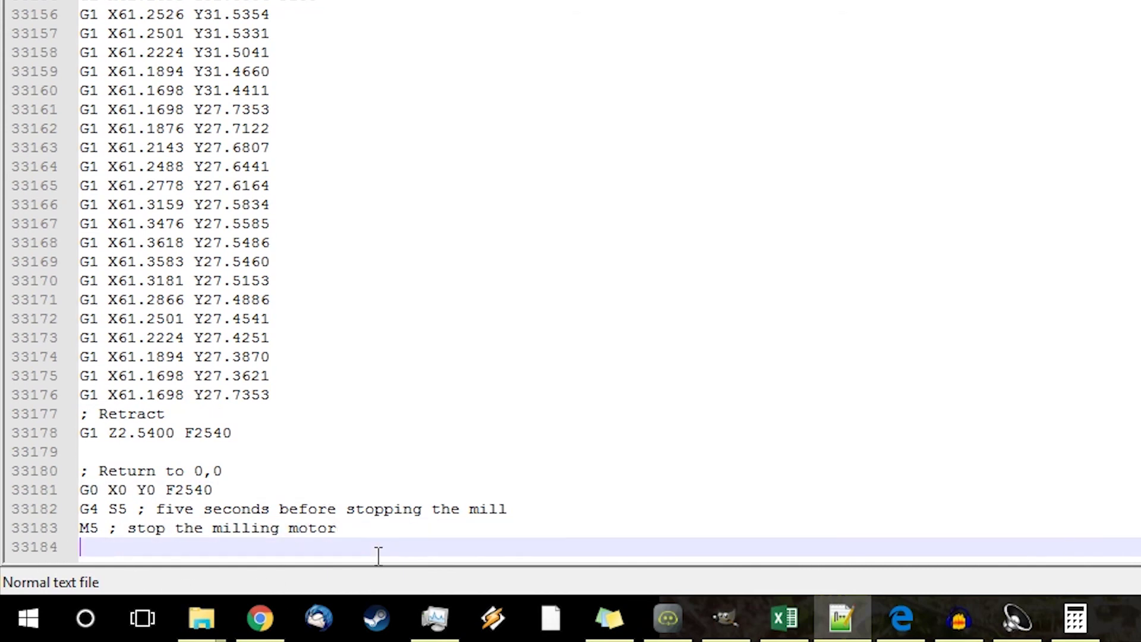
text(M107)
key(Tab)
text(;Stop fan)
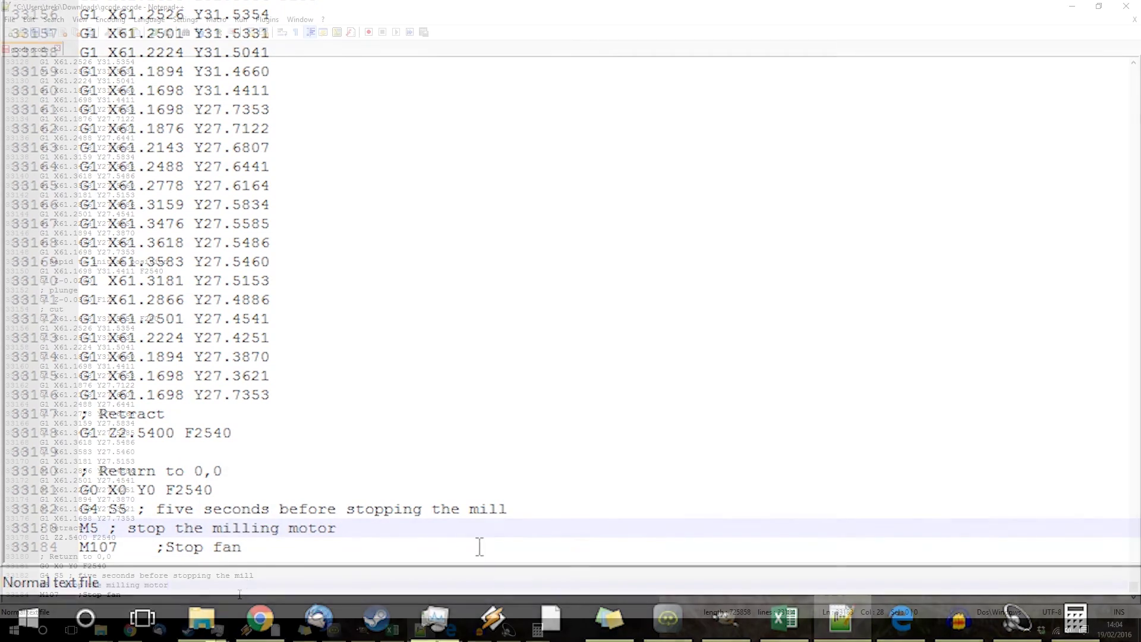
click(36, 32)
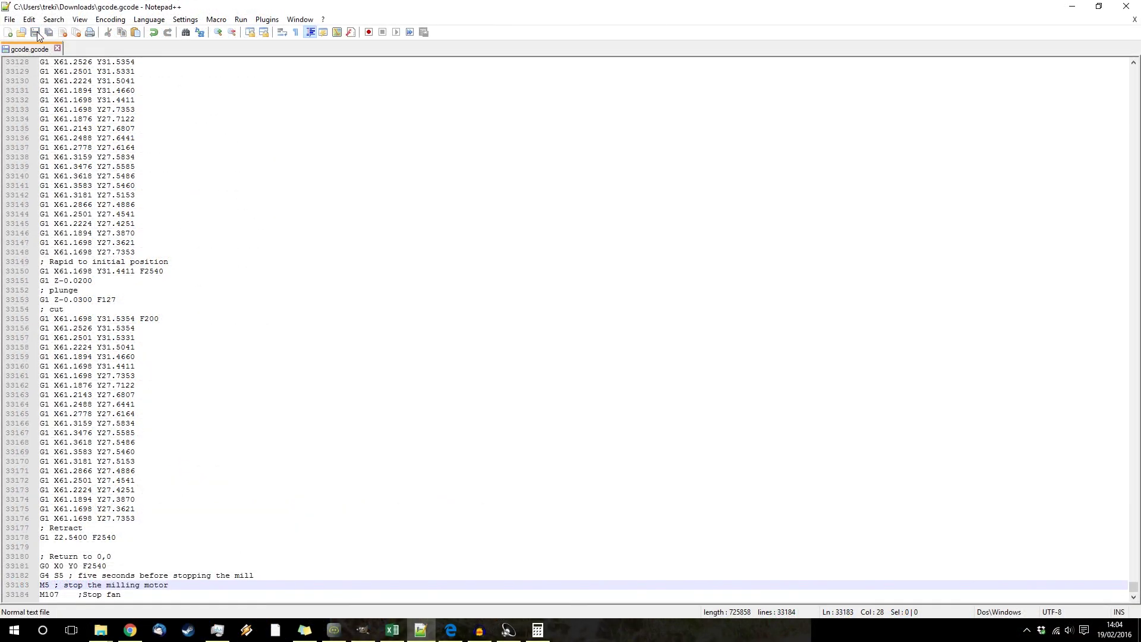
click(1126, 6)
double_click(382, 9)
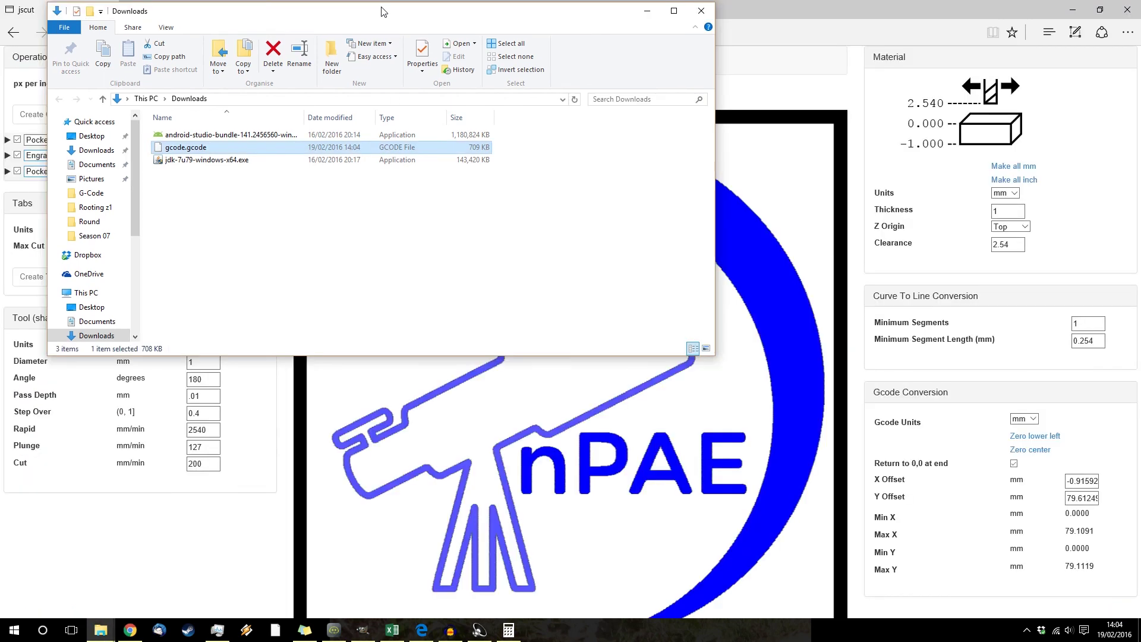
click(673, 11)
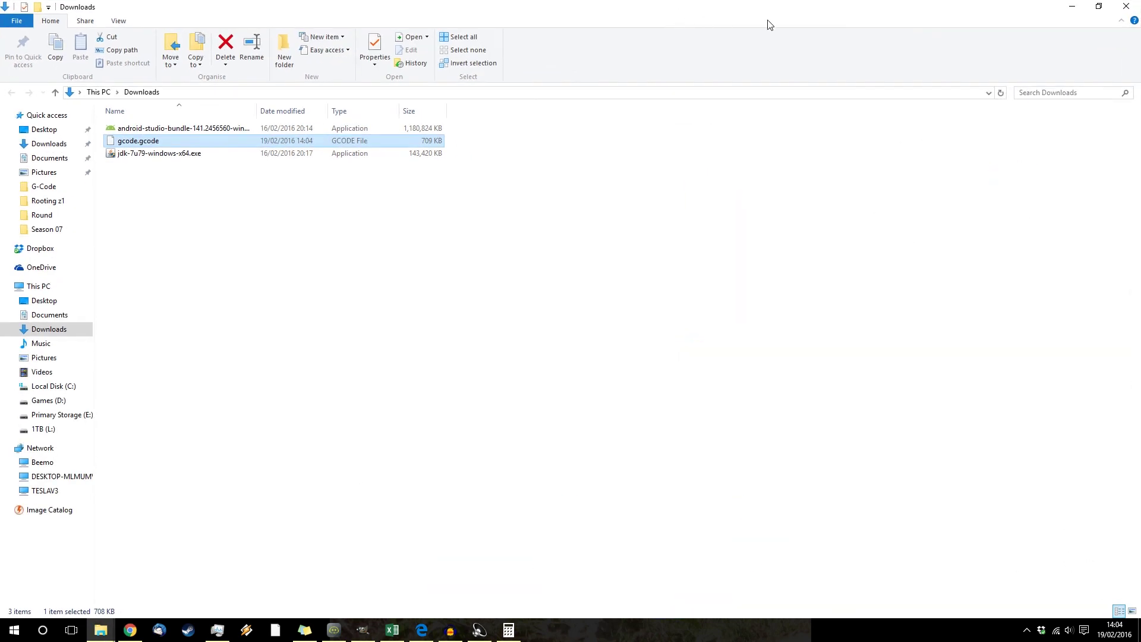